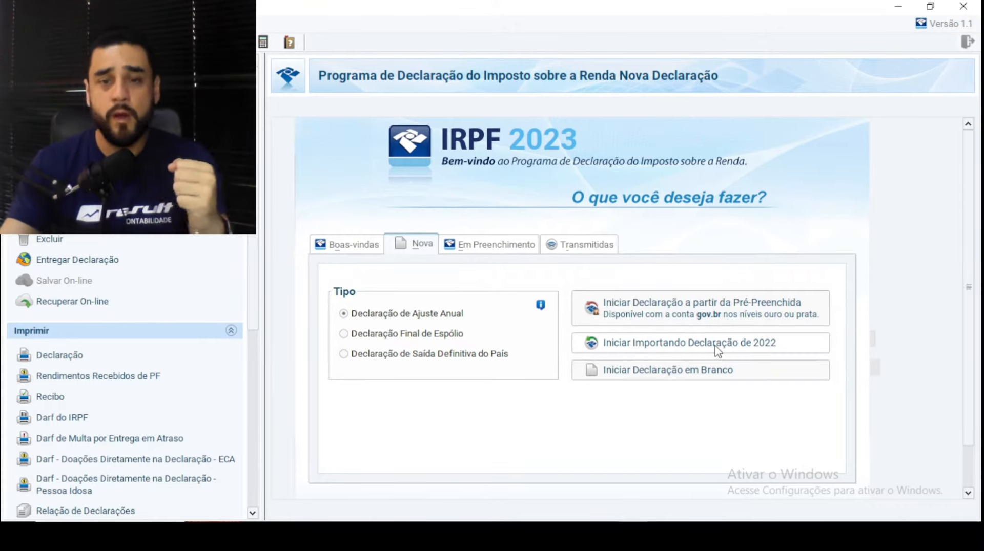
# - Start a blank declaration with a CPF and name, dismissing the invalid-CPF error and retrying
pyautogui.click(634, 378)
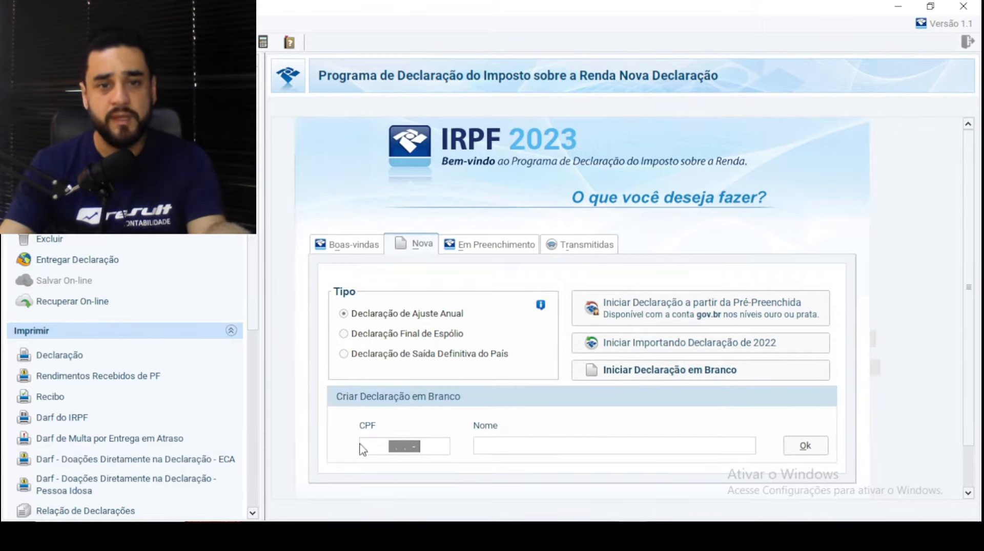
pyautogui.write('99999999999-99')
pyautogui.press('Tab')
pyautogui.write('nome')
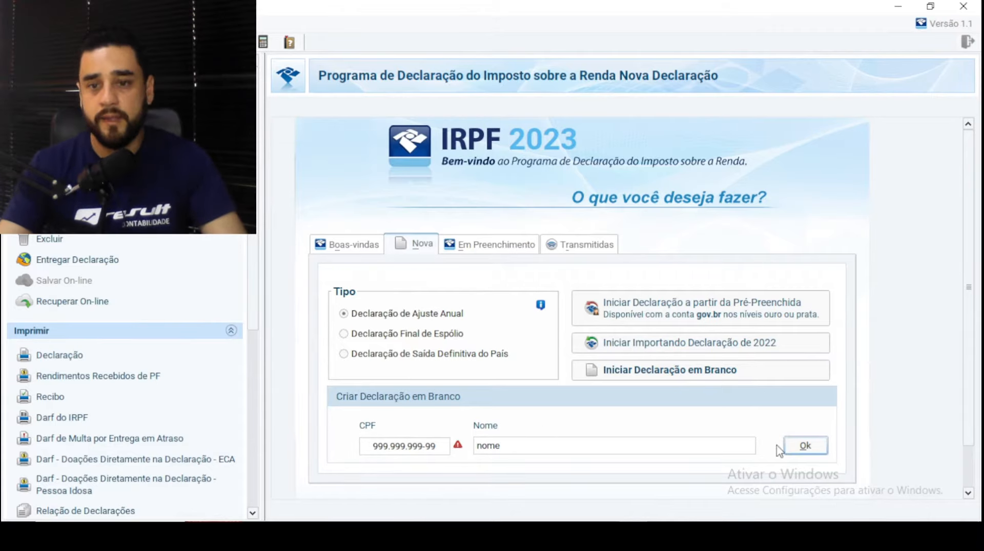
pyautogui.click(803, 453)
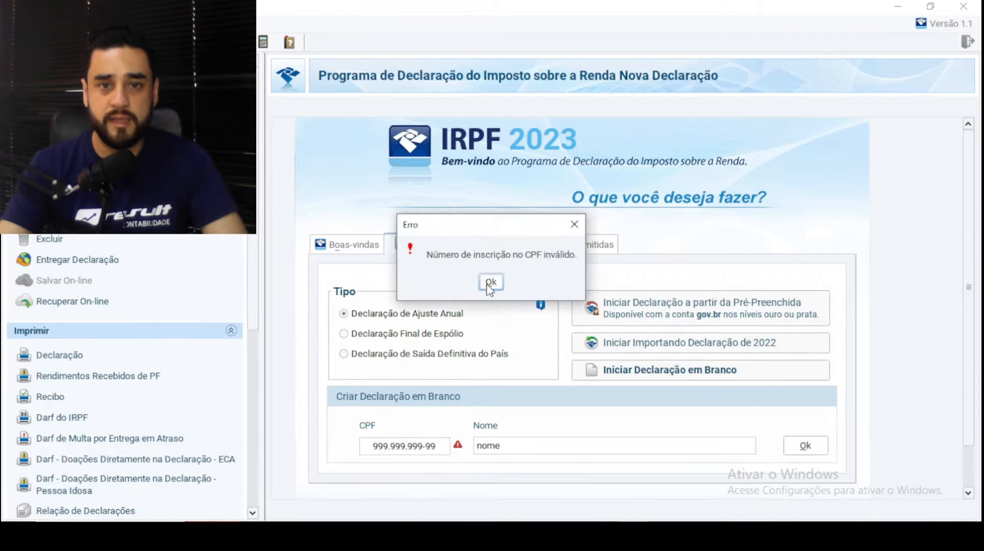
pyautogui.click(492, 283)
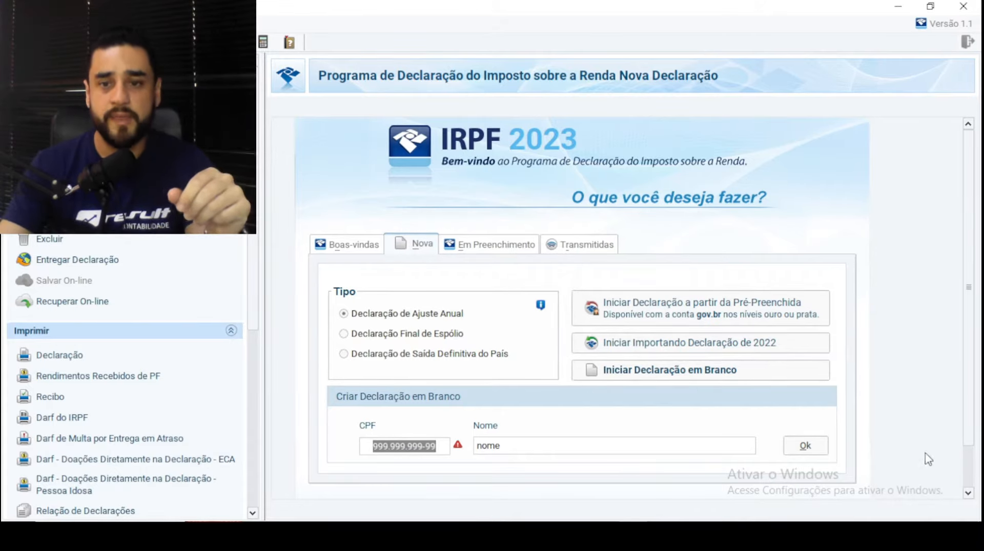
pyautogui.click(818, 448)
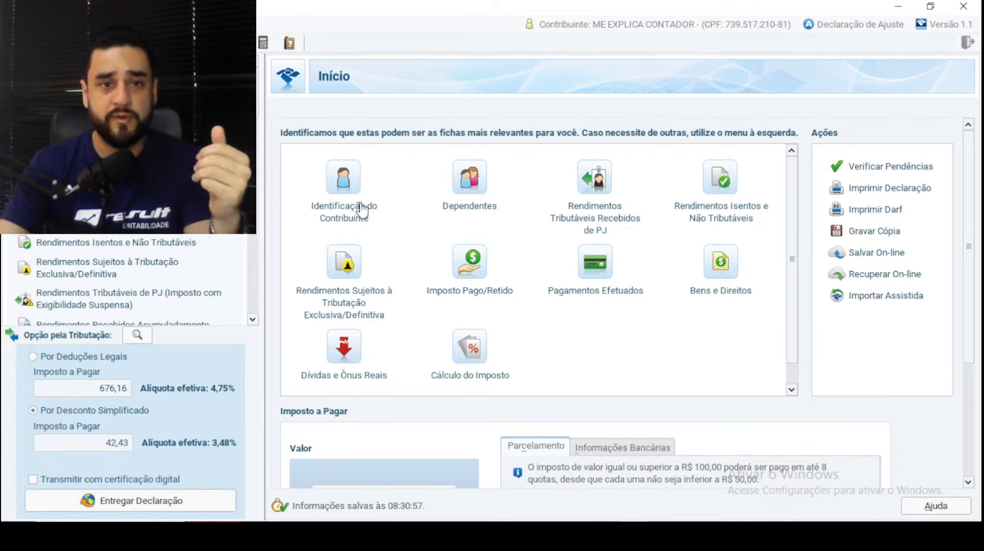
# - Open the taxpayer identification form and review the receipt number, birth date and voter ID fields
pyautogui.click(340, 176)
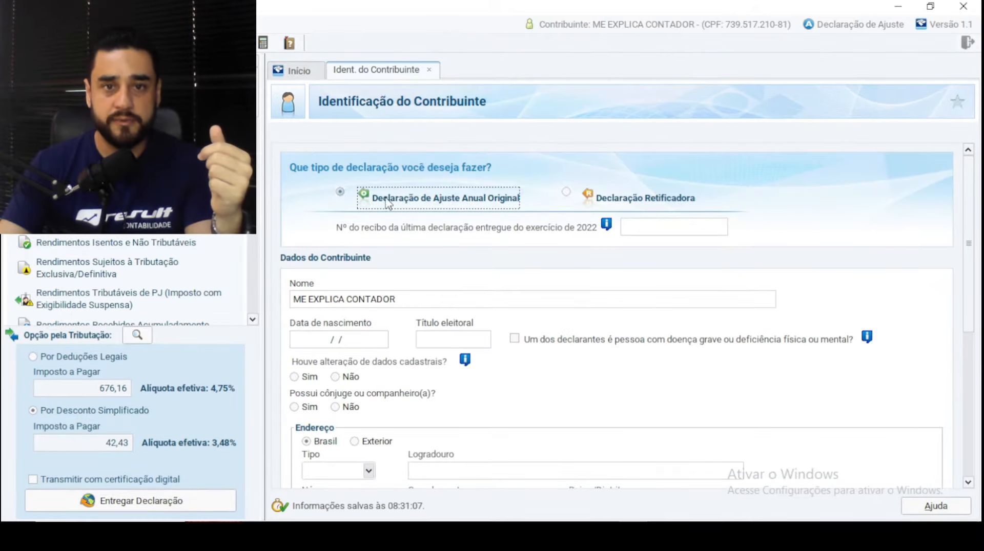
pyautogui.click(653, 228)
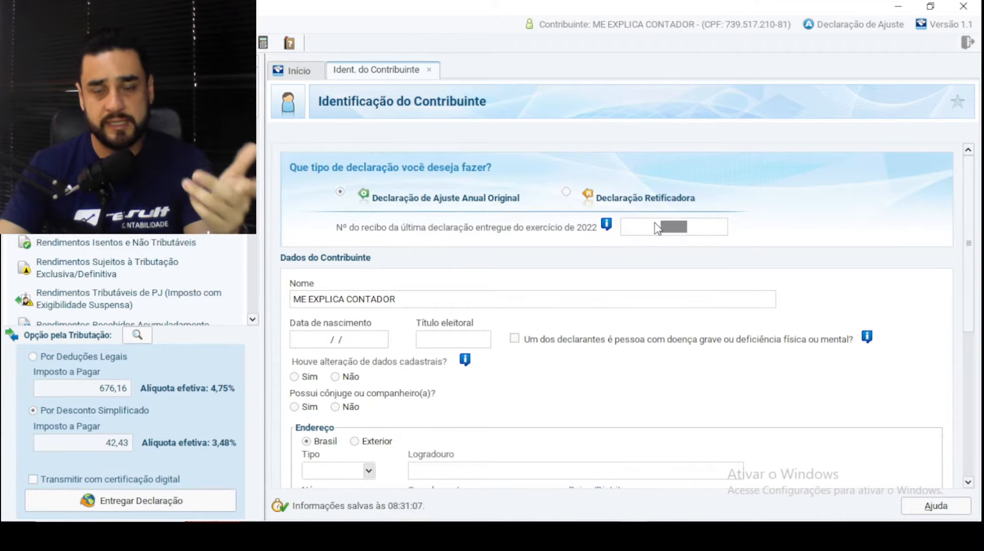
pyautogui.scroll(-2, 656, 228)
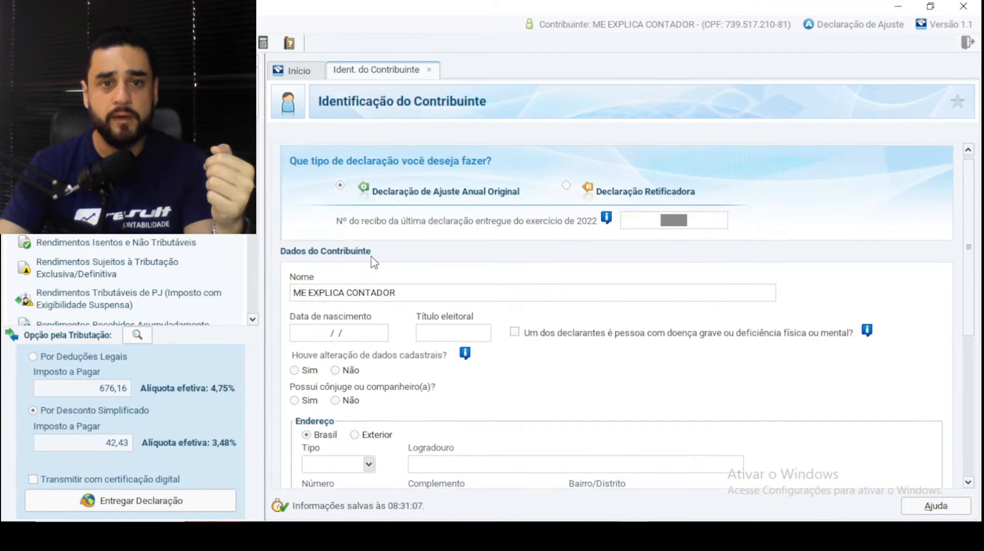
pyautogui.scroll(-1, 534, 306)
pyautogui.click(322, 299)
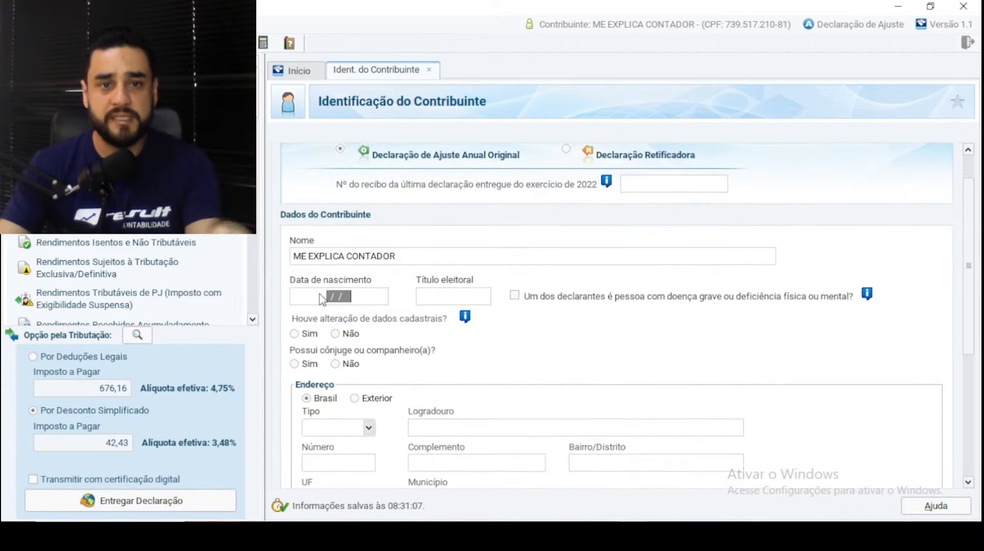
pyautogui.press('Tab')
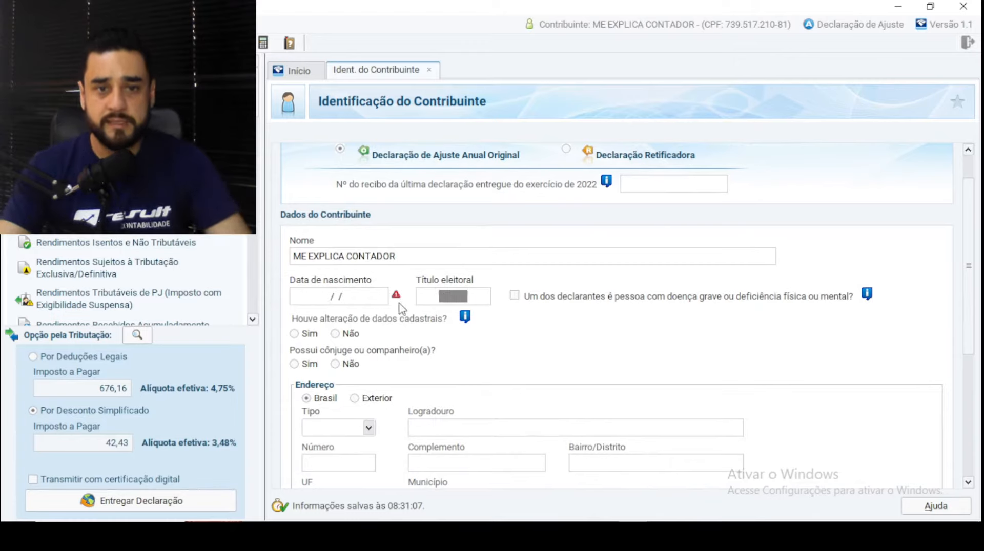
# - Scroll down past the address fields to the Ocupação Principal section
pyautogui.moveTo(395, 305)
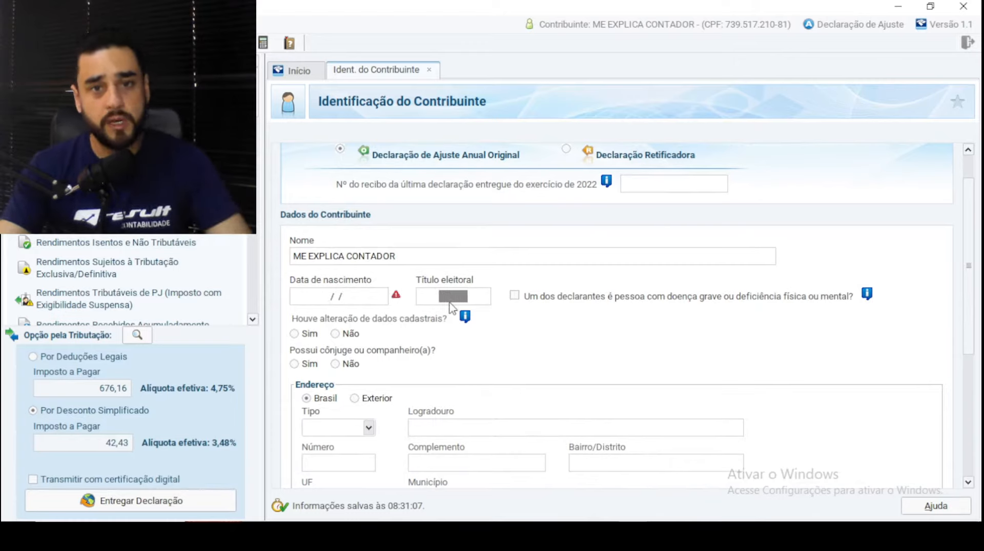
pyautogui.moveTo(348, 297)
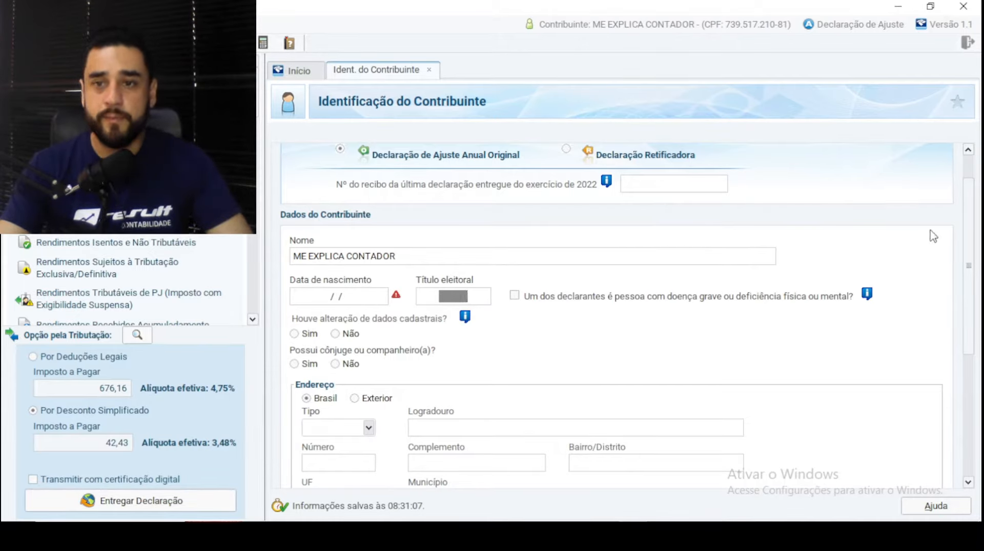
pyautogui.moveTo(969, 212); pyautogui.dragTo(963, 257)
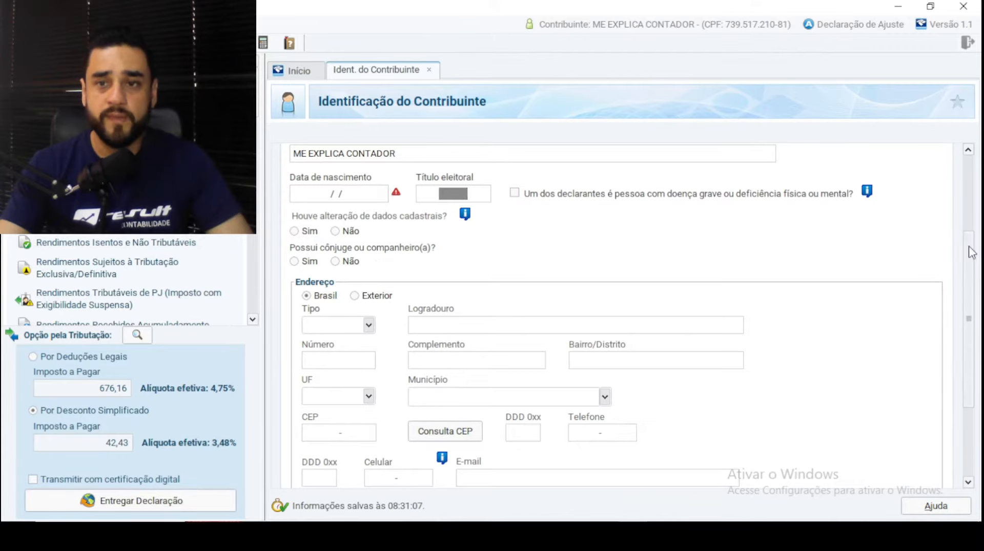
pyautogui.scroll(-4, 970, 253)
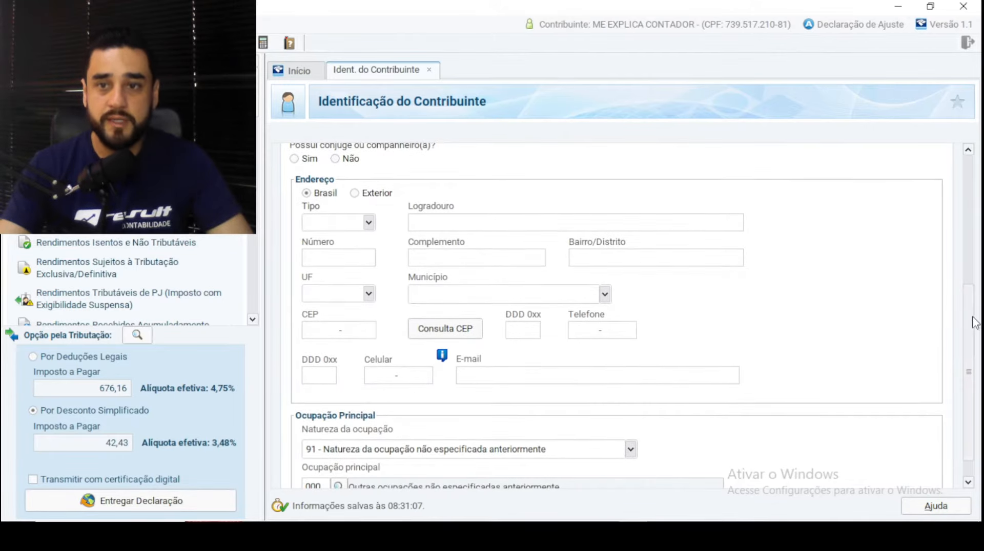
pyautogui.scroll(-1, 974, 322)
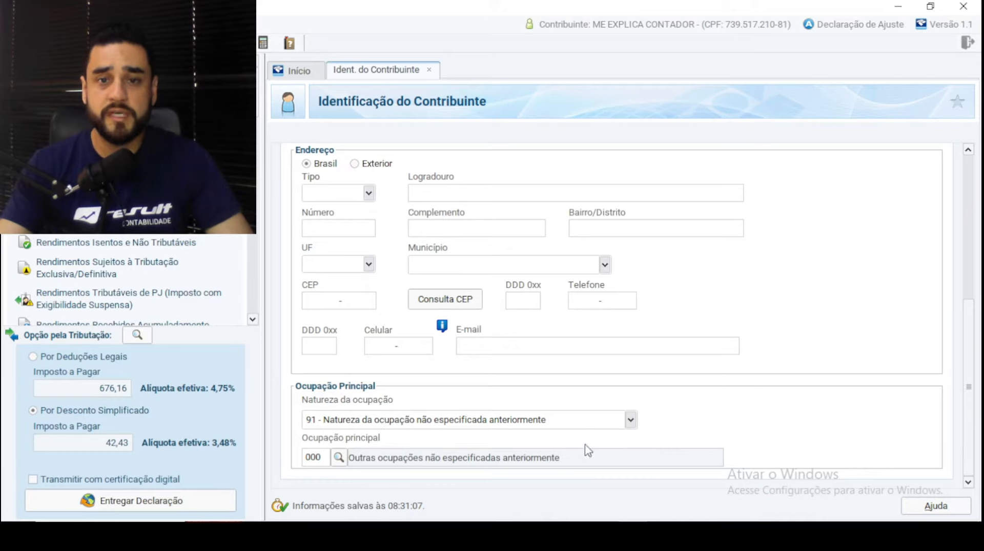
# - Set Natureza da ocupação to 01, private-sector company employee
pyautogui.click(630, 420)
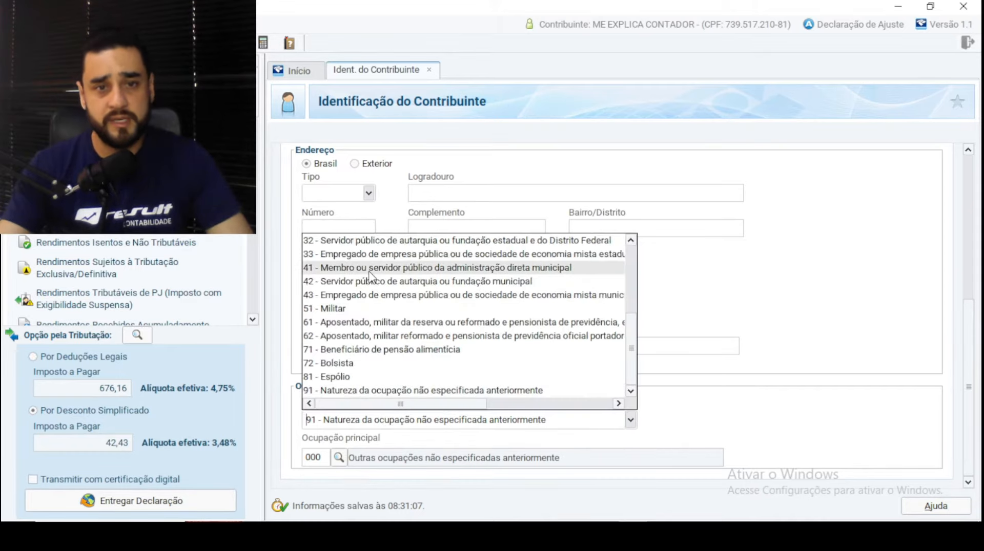
pyautogui.moveTo(632, 340); pyautogui.dragTo(620, 247)
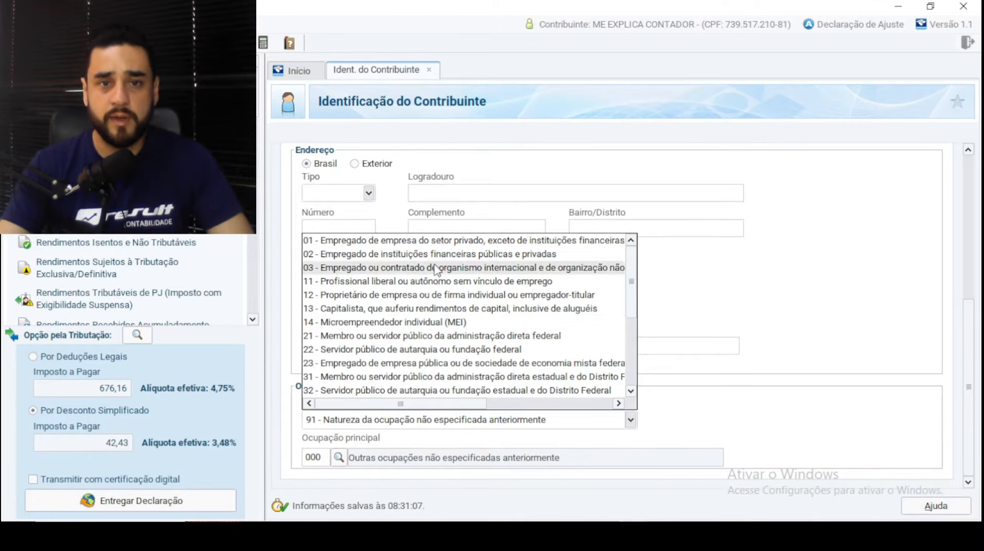
pyautogui.click(462, 245)
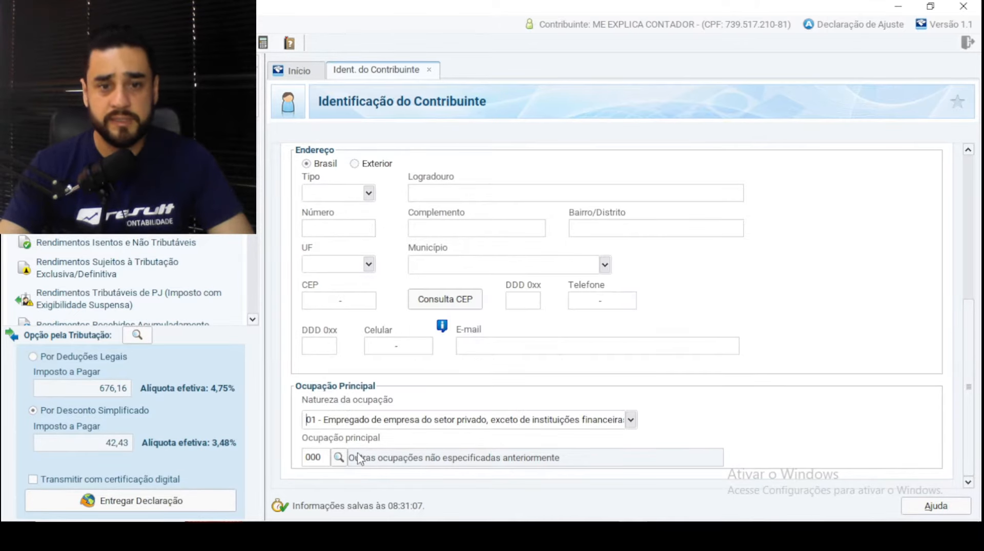
# - Browse the Ocupação principal groups 07 and 08 without choosing, then return to Início
pyautogui.click(339, 457)
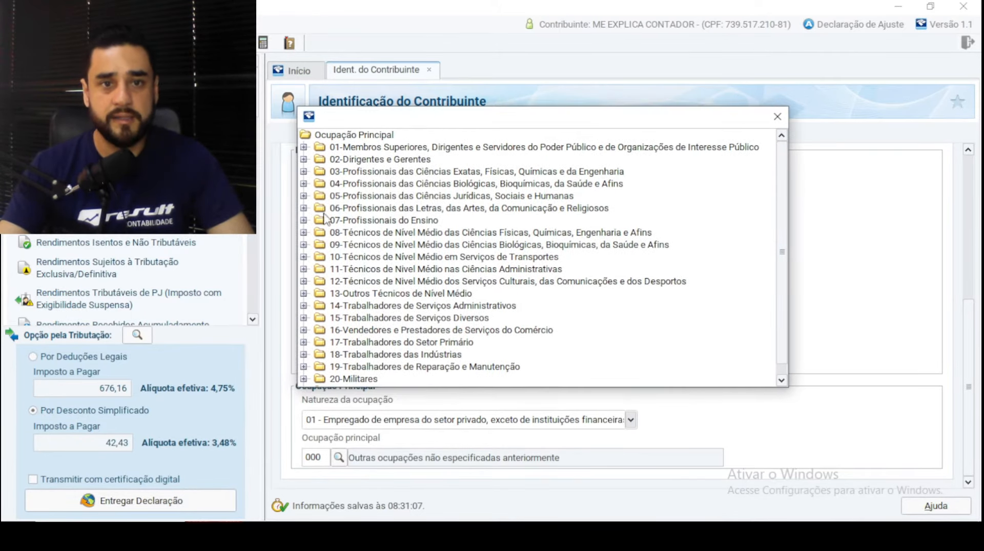
pyautogui.click(304, 221)
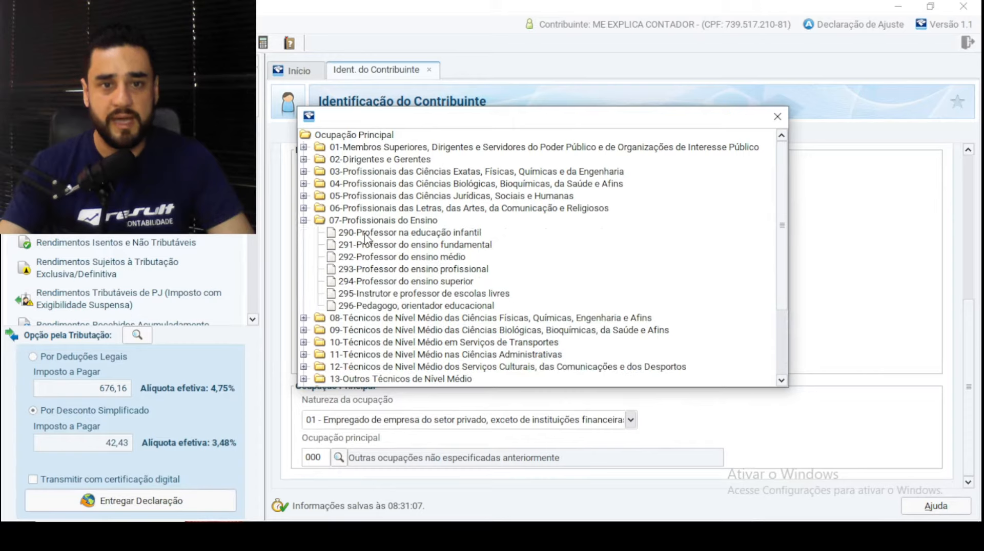
pyautogui.click(304, 318)
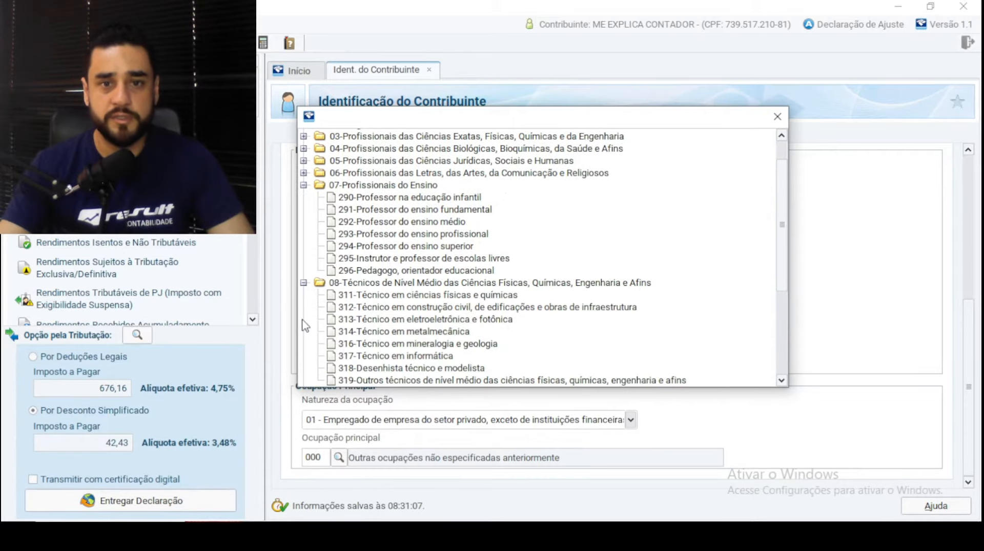
pyautogui.scroll(-2, 441, 319)
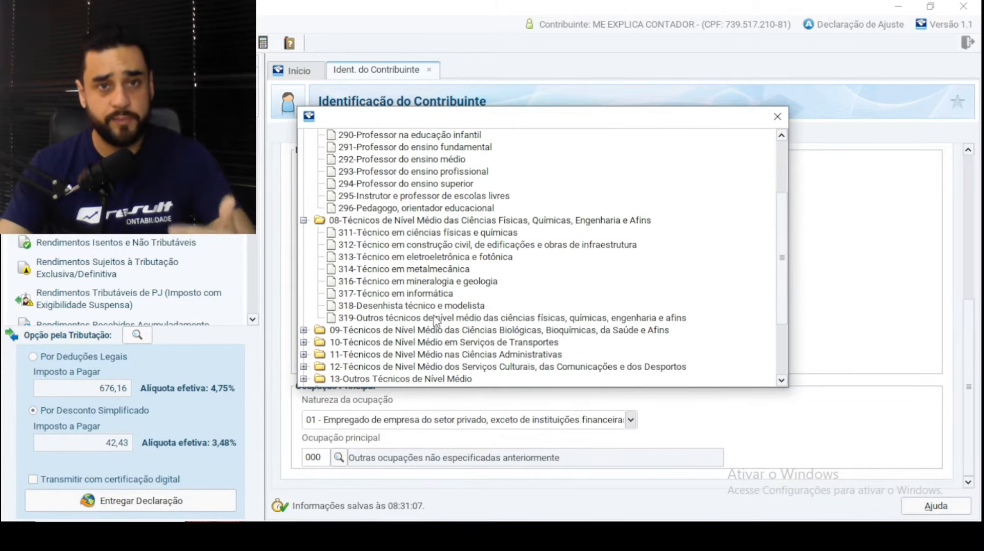
pyautogui.click(777, 117)
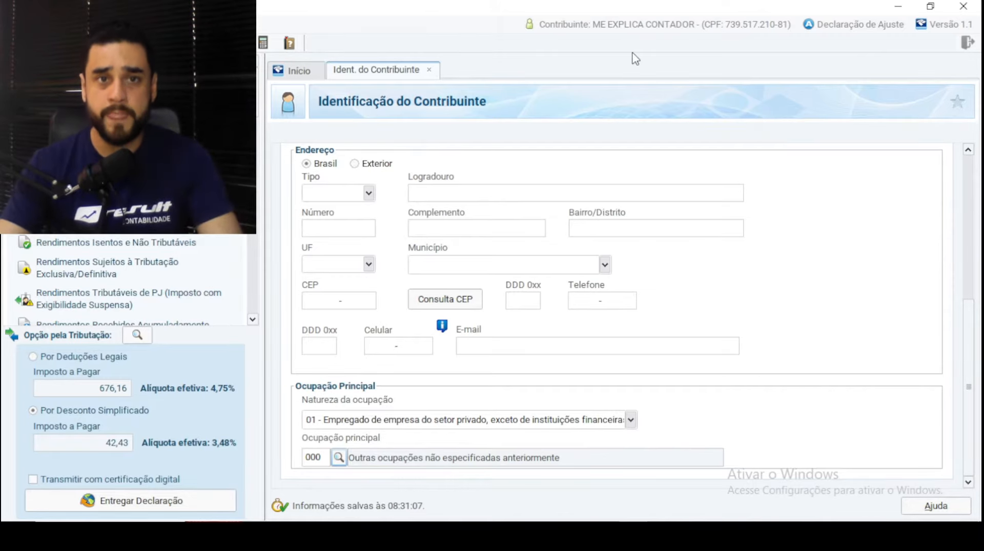
pyautogui.click(292, 72)
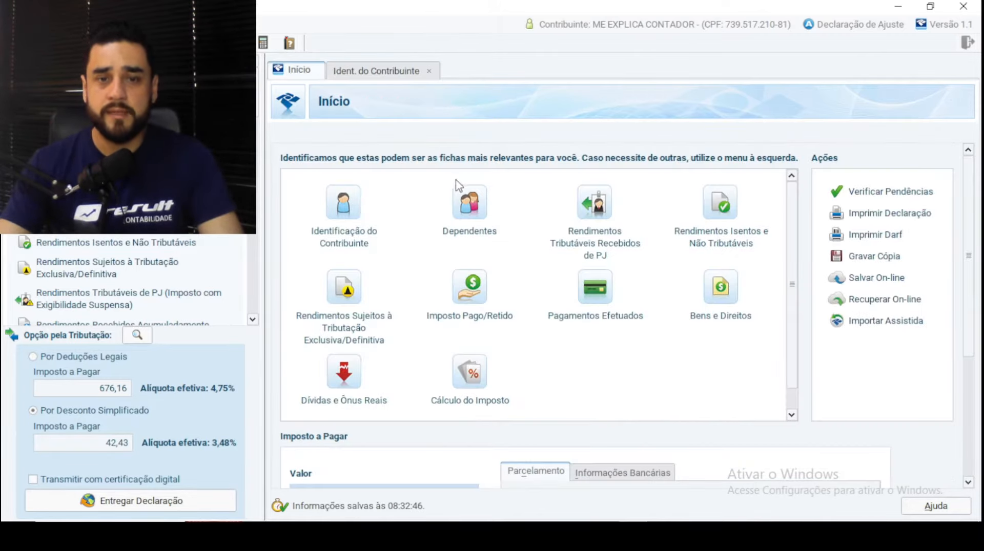
# - Edit dependant 1 on the Dependentes sheet and show the Tipo de Dependente list
pyautogui.click(471, 210)
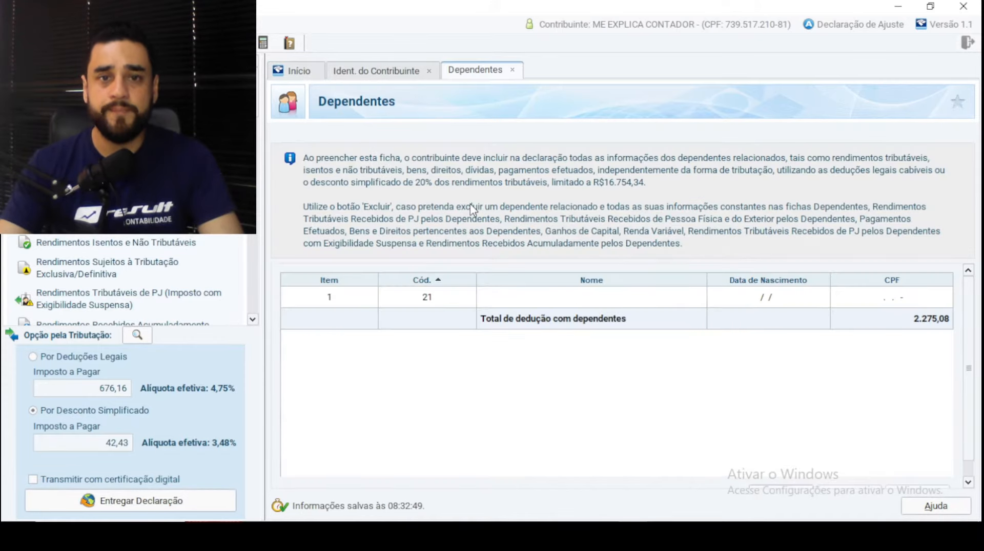
pyautogui.doubleClick(571, 299)
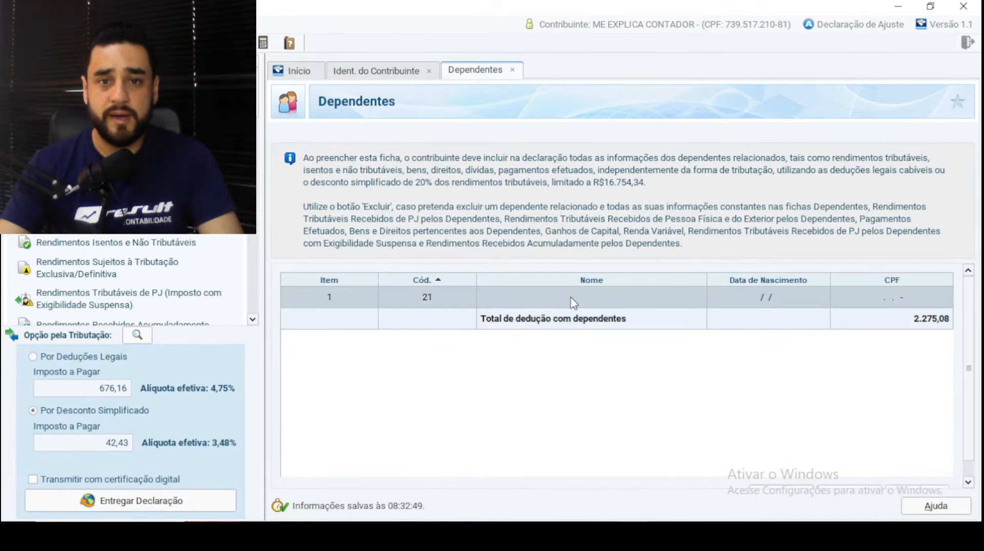
pyautogui.click(838, 204)
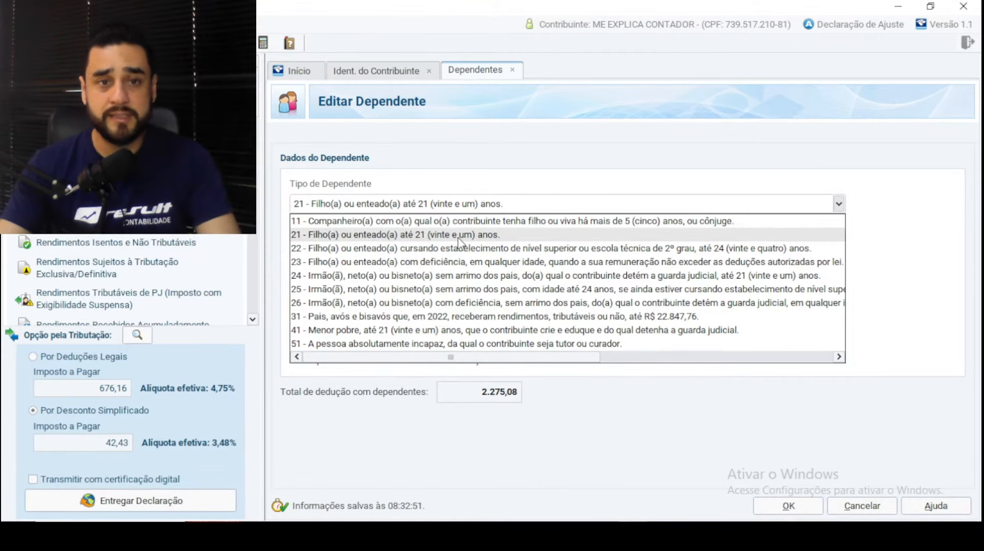
# - Keep the dependant as type 21 Filho(a) ou enteado(a), save it and return to Início
pyautogui.click(474, 237)
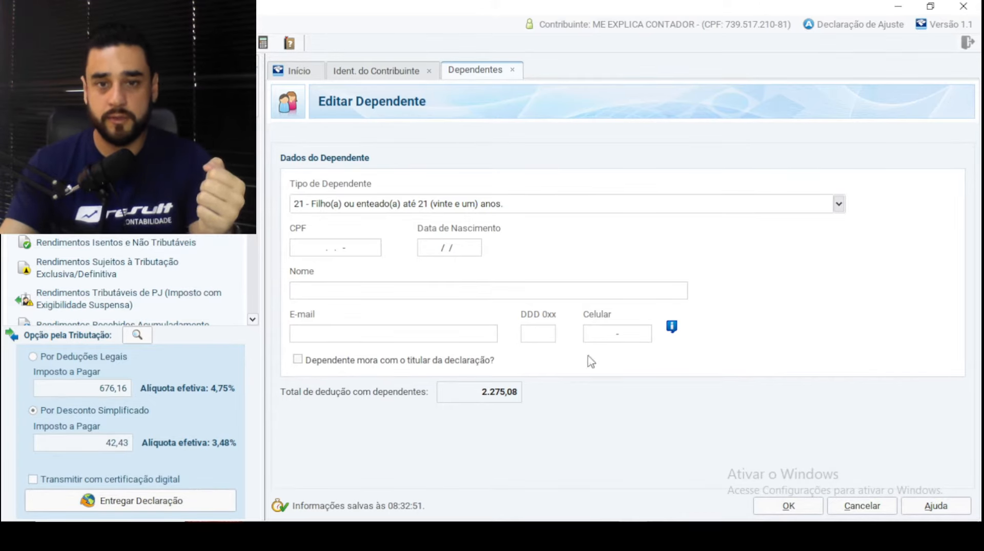
pyautogui.click(789, 507)
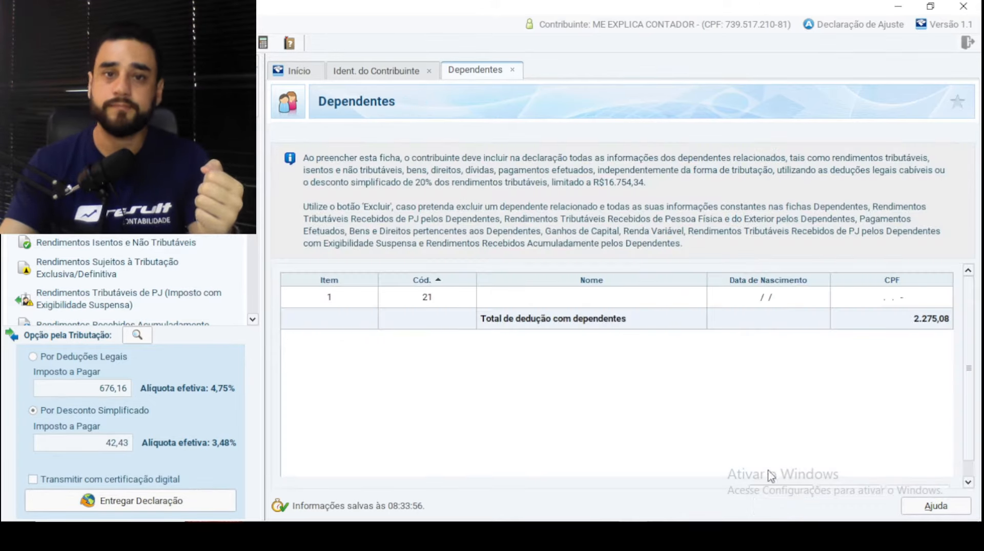
pyautogui.click(302, 72)
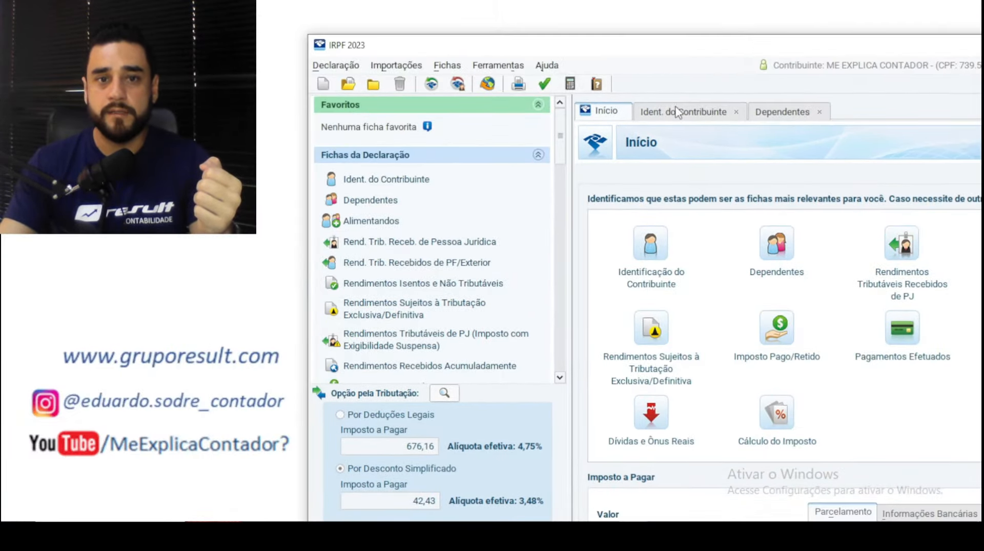
# - Open the Alimentandos sheet and begin a new, empty alimentando record
pyautogui.click(377, 225)
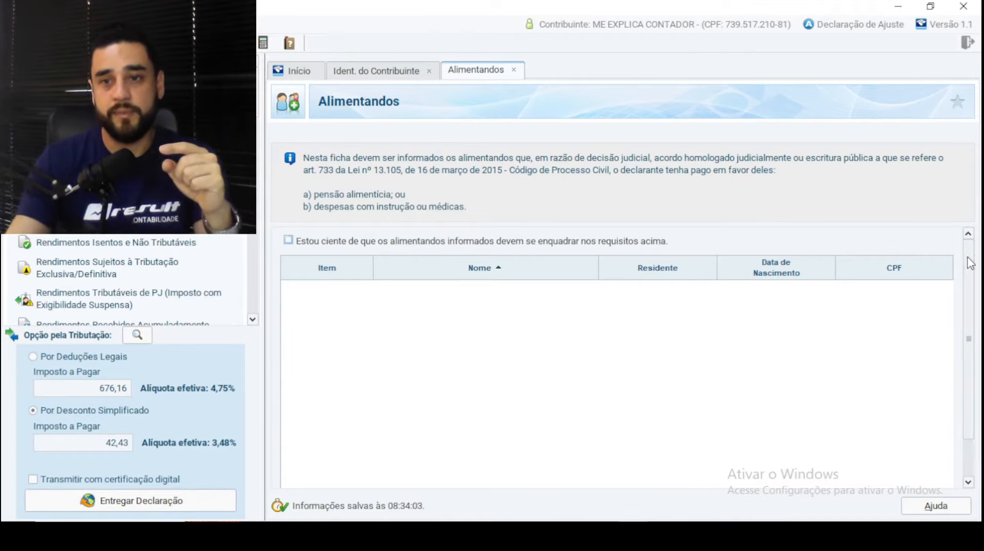
pyautogui.scroll(-2, 970, 263)
pyautogui.click(773, 476)
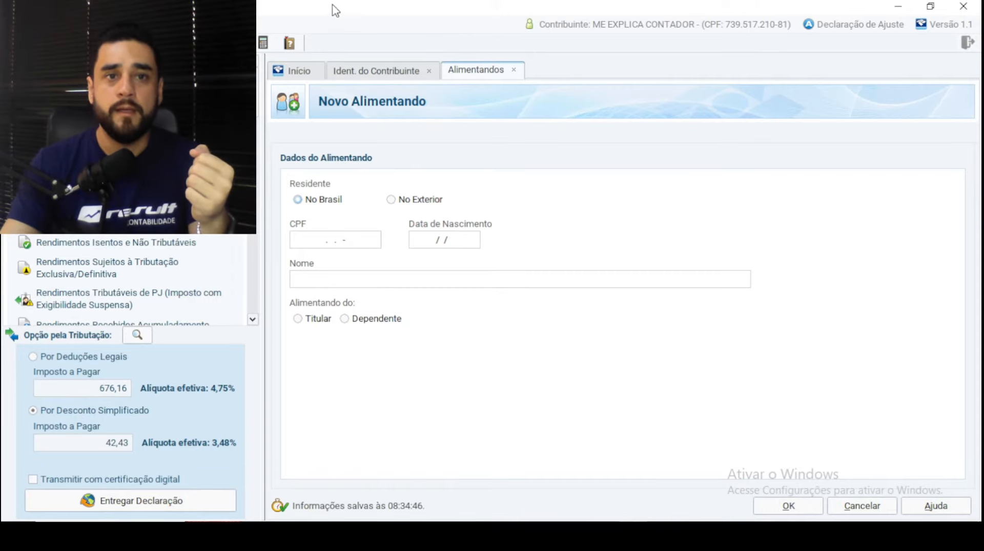
# - Restore the maximized window by its title bar to reveal the full Fichas list
pyautogui.moveTo(335, 9); pyautogui.dragTo(672, 52)
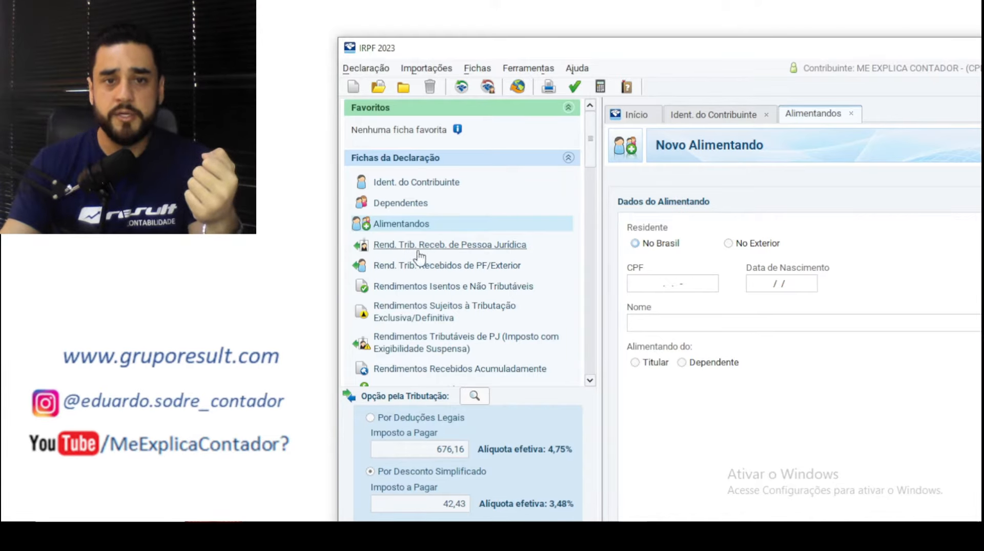
# - Open Rend. Trib. Receb. de Pessoa Jurídica full-screen and inspect income entry 1
pyautogui.click(464, 246)
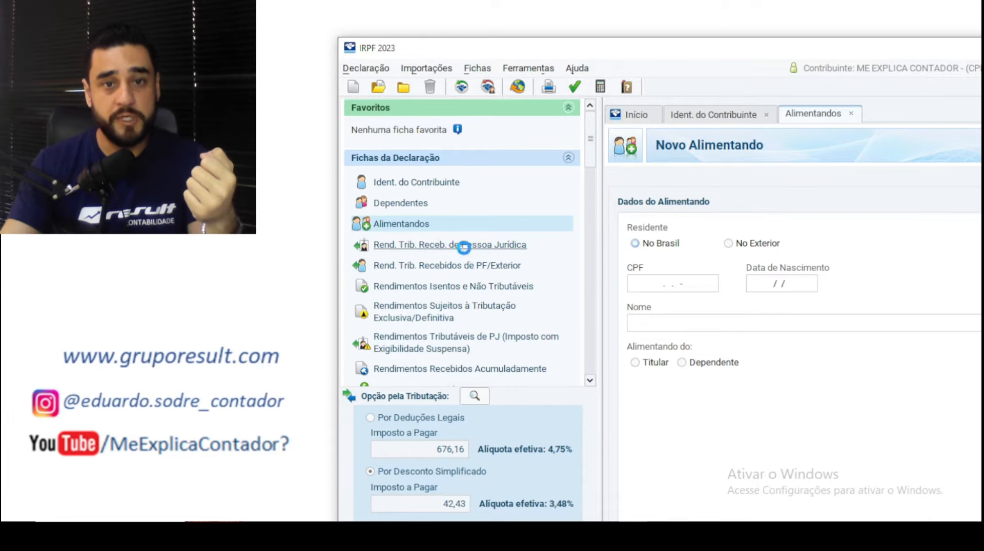
pyautogui.doubleClick(661, 54)
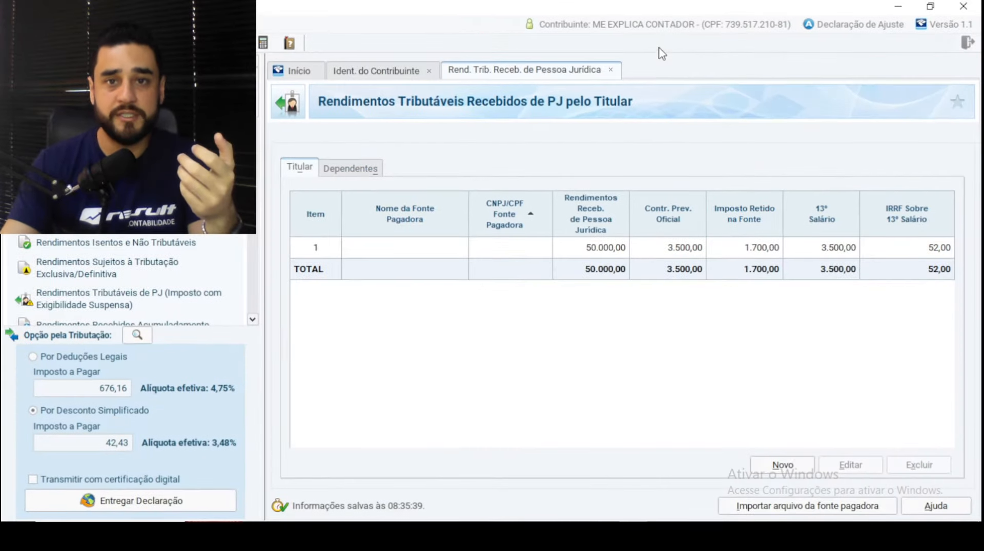
pyautogui.doubleClick(520, 249)
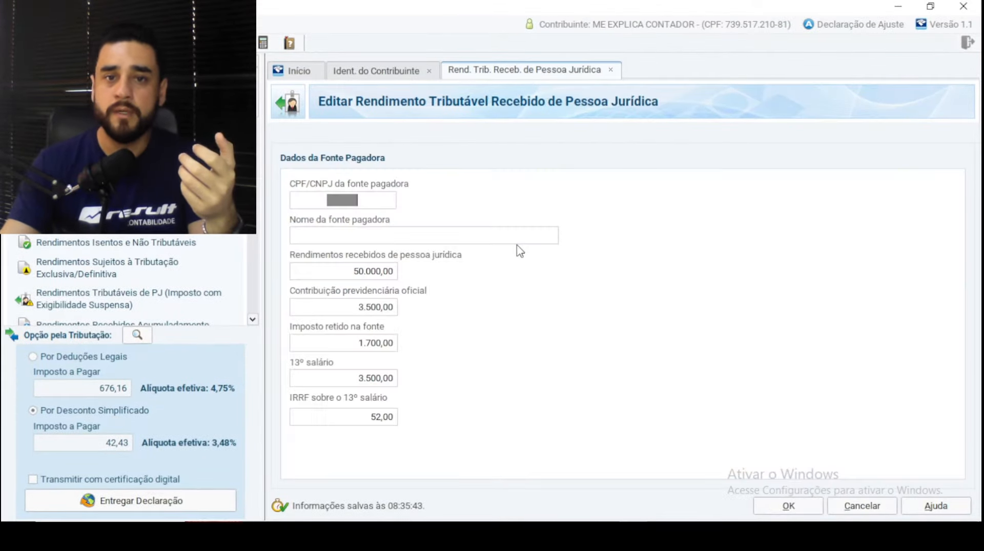
pyautogui.click(379, 69)
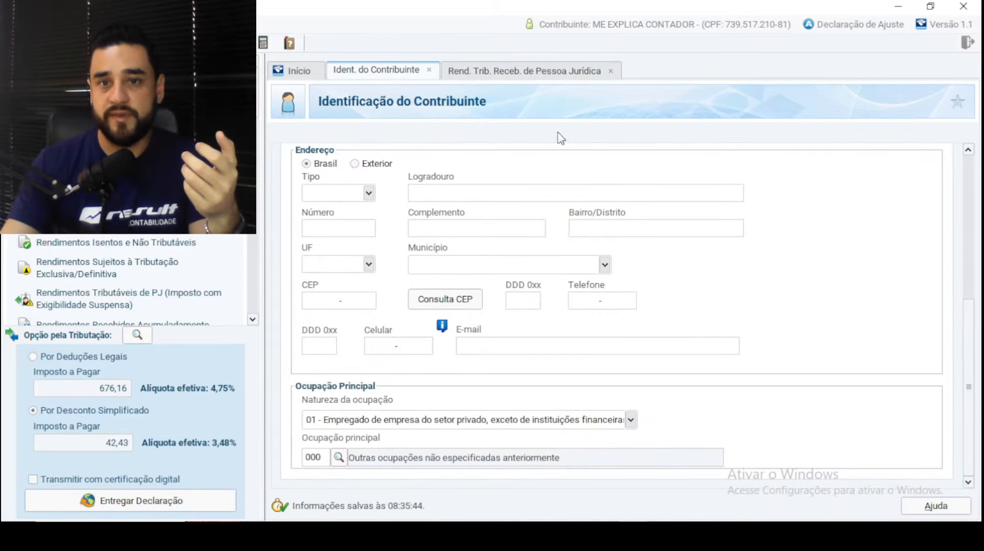
pyautogui.click(529, 71)
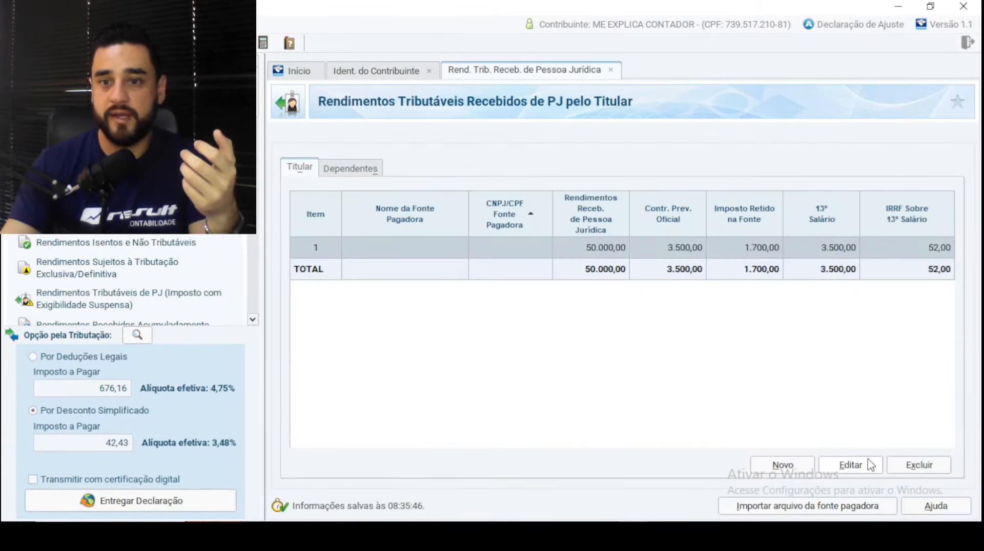
# - Delete company income entry 1 and start a blank new company income entry
pyautogui.click(927, 468)
pyautogui.click(466, 284)
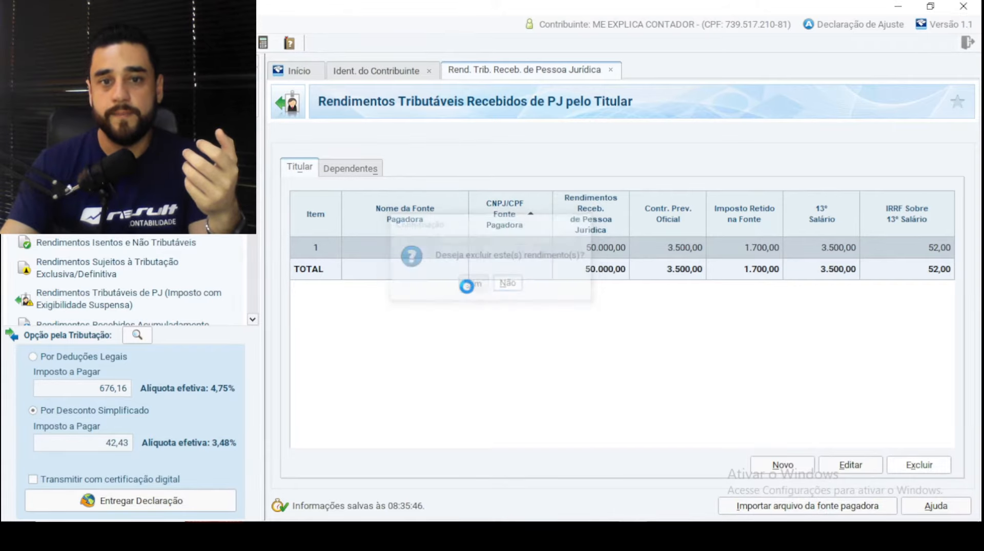
pyautogui.click(784, 466)
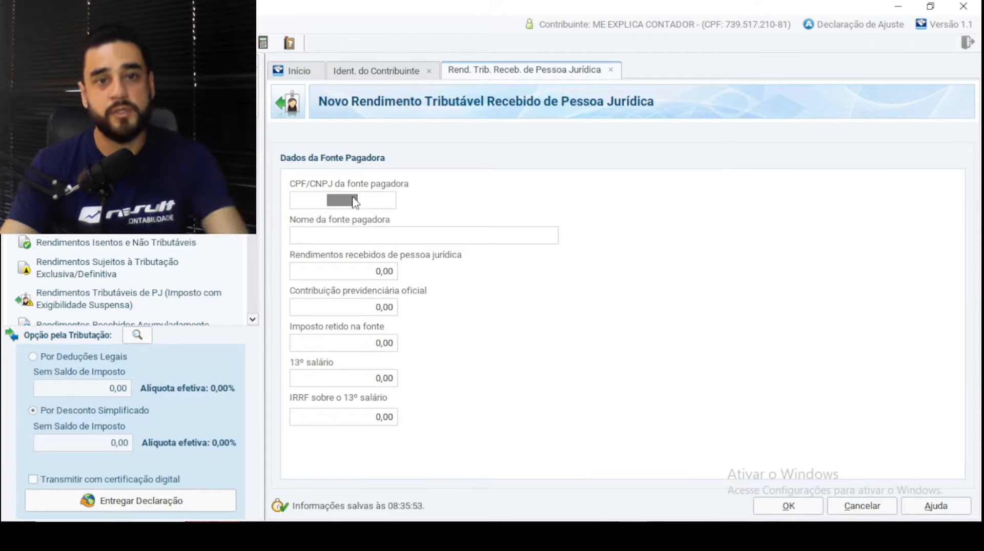
pyautogui.press('Tab')
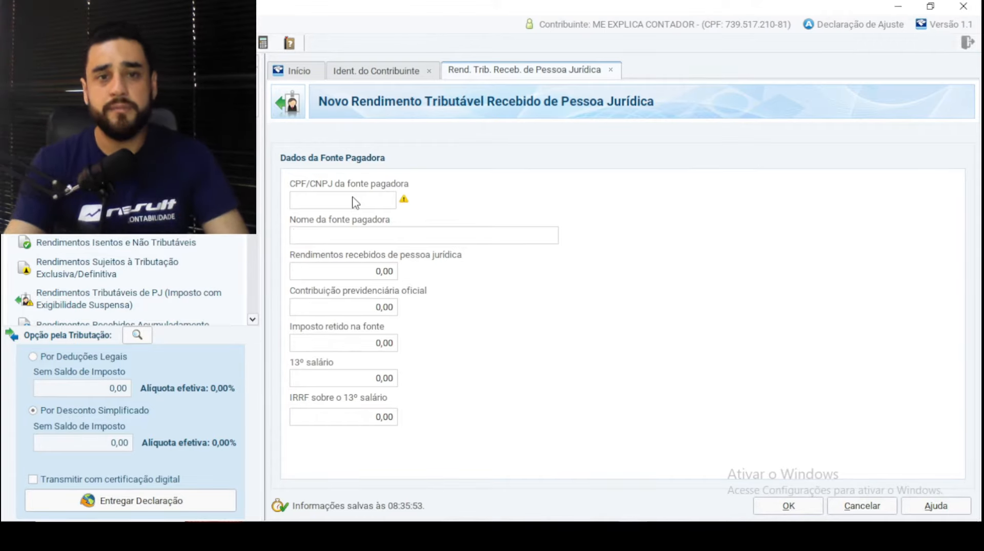
pyautogui.click(352, 275)
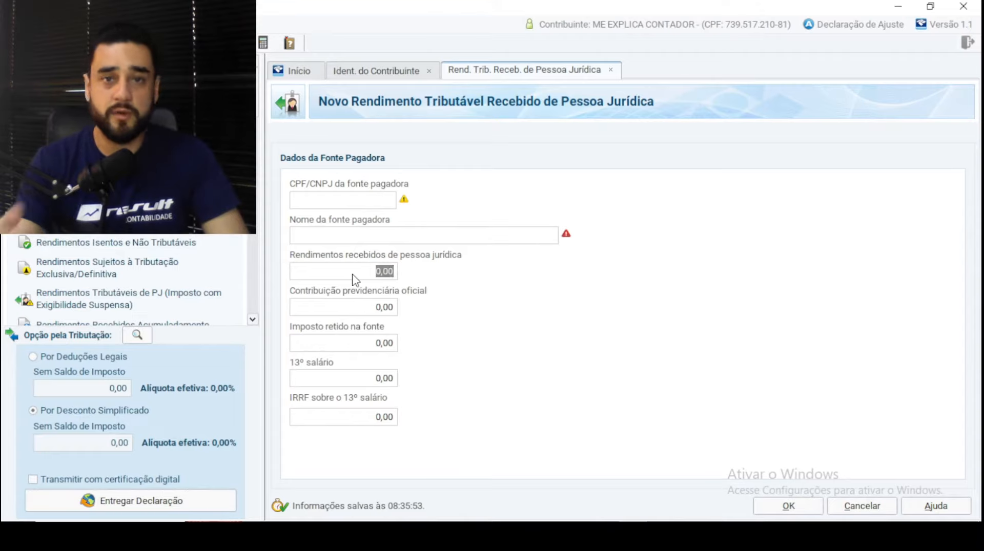
# - Enter 50.000,00 income, 5.500,00 social security, 3.000,00 withheld, 3.500,00 13th and 500,00 IRRF, then save
pyautogui.write('500000')
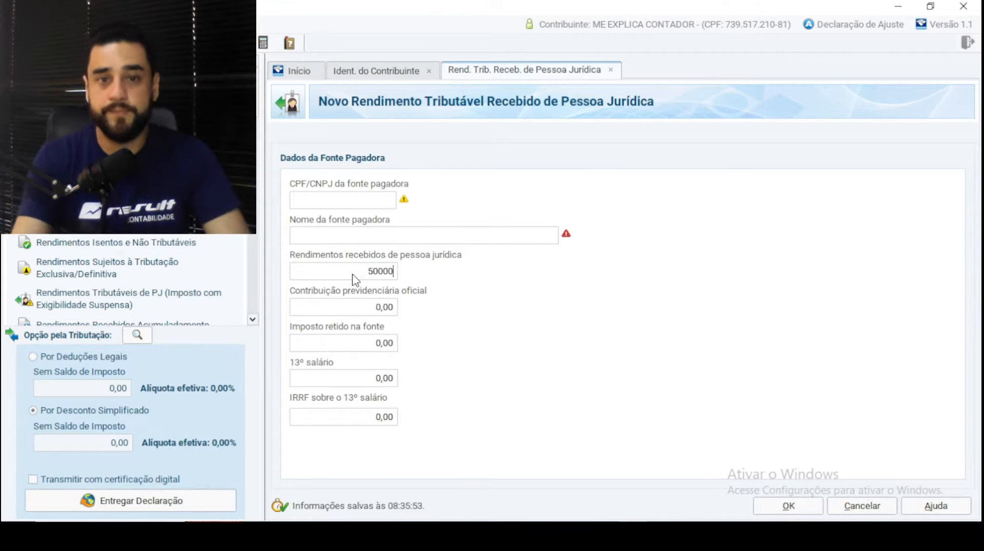
pyautogui.press('Tab')
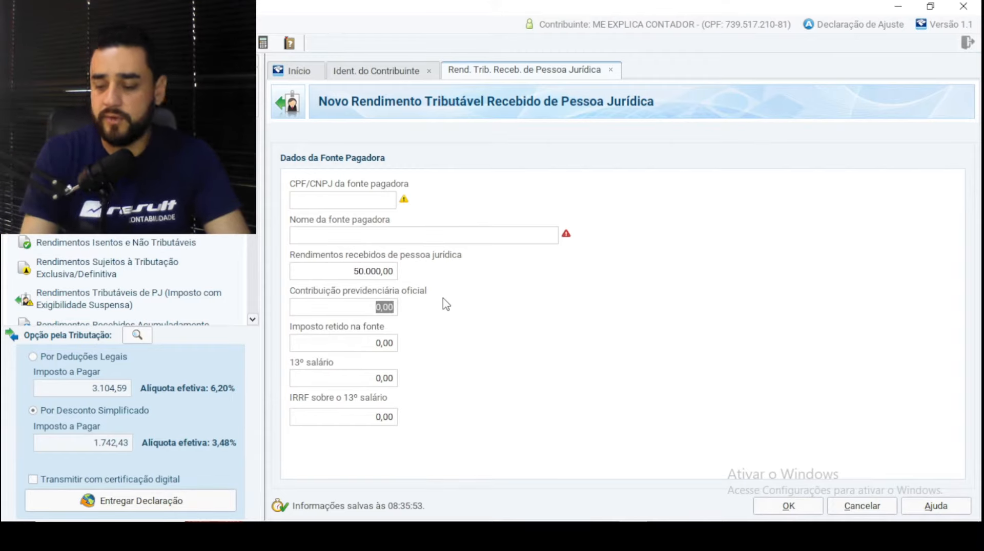
pyautogui.write('5.')
pyautogui.write('500')
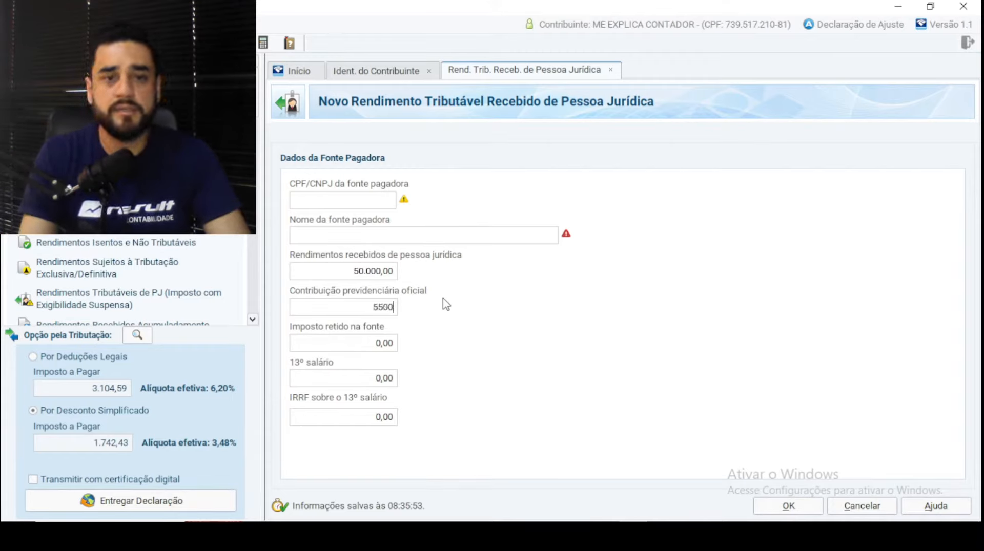
pyautogui.press('Tab')
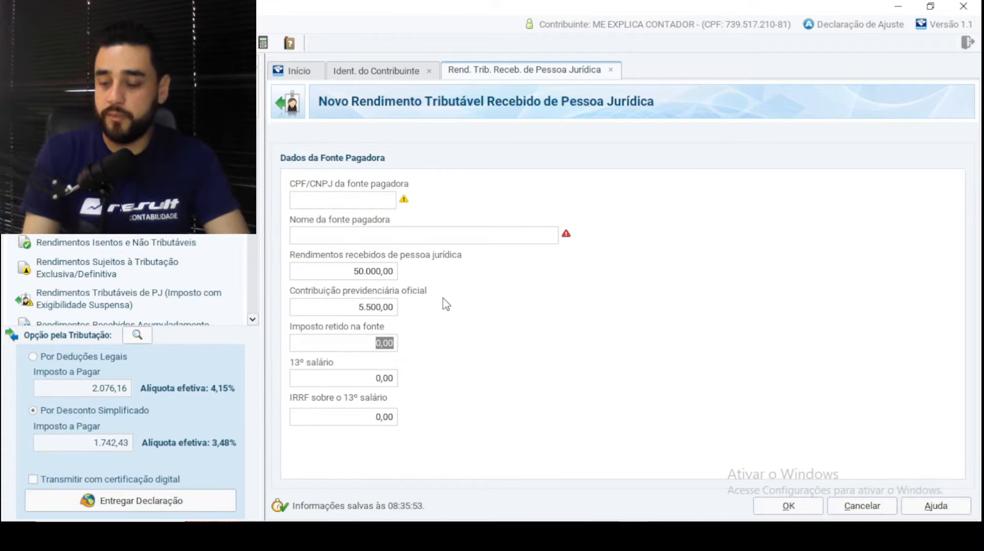
pyautogui.write('3.00')
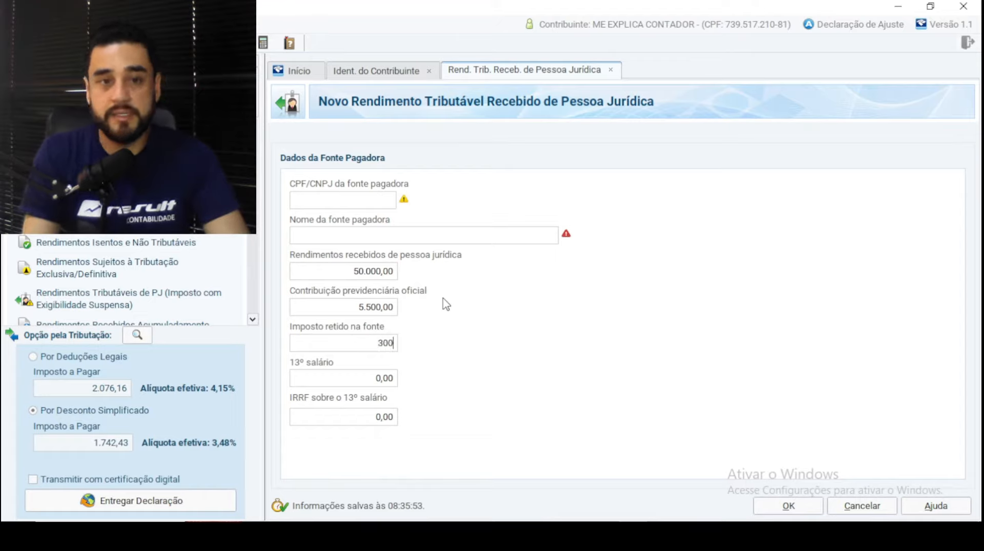
pyautogui.write('0')
pyautogui.press('Tab')
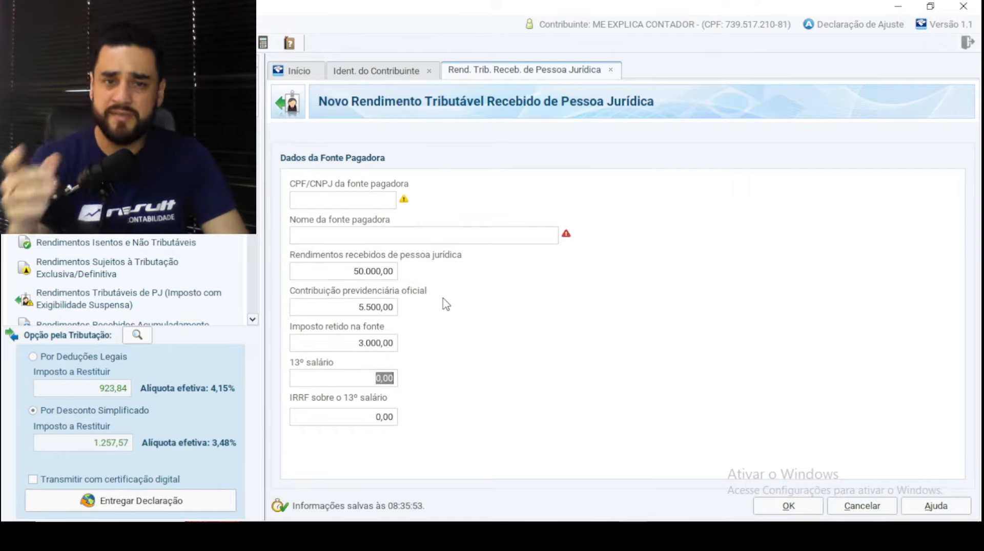
pyautogui.write('35')
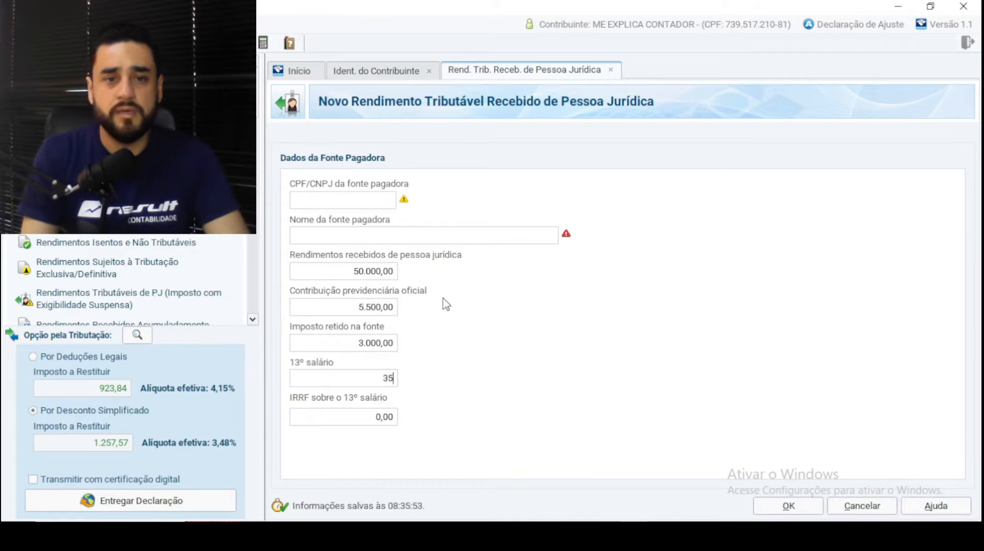
pyautogui.press('Tab')
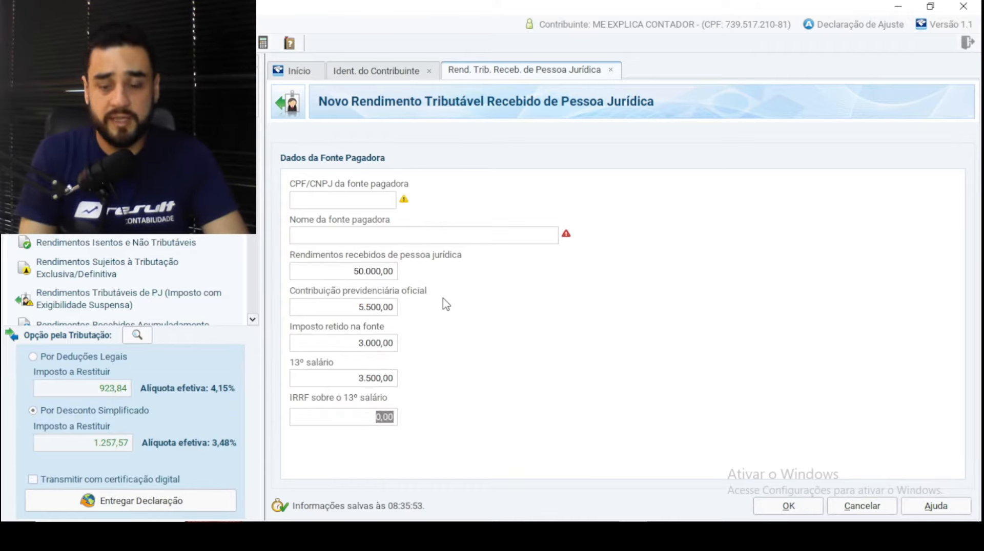
pyautogui.write('5')
pyautogui.press('Tab')
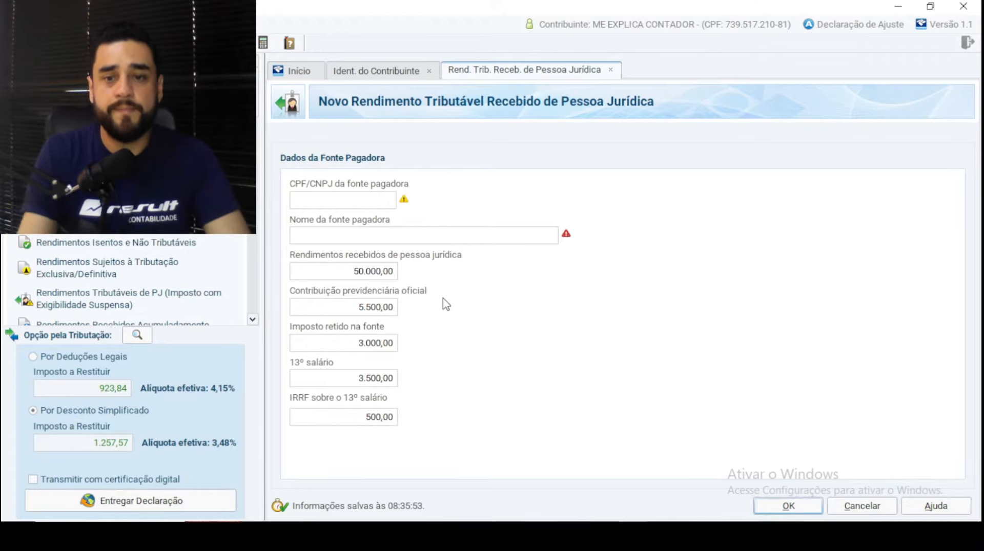
pyautogui.click(805, 510)
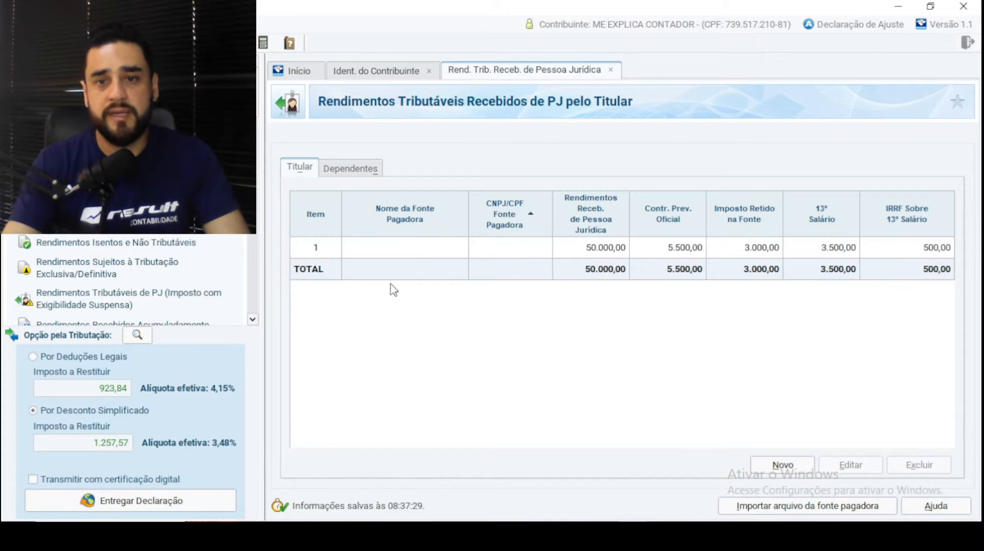
# - Add company income entry 2 of 55.000,00, correcting the mistyped 555.000, and save it
pyautogui.click(782, 465)
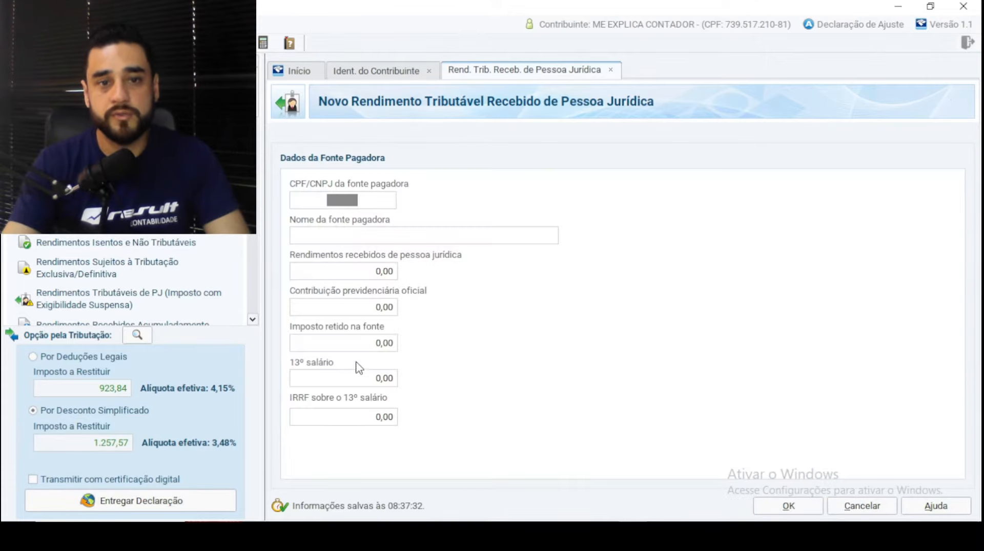
pyautogui.click(335, 277)
pyautogui.write('555.00')
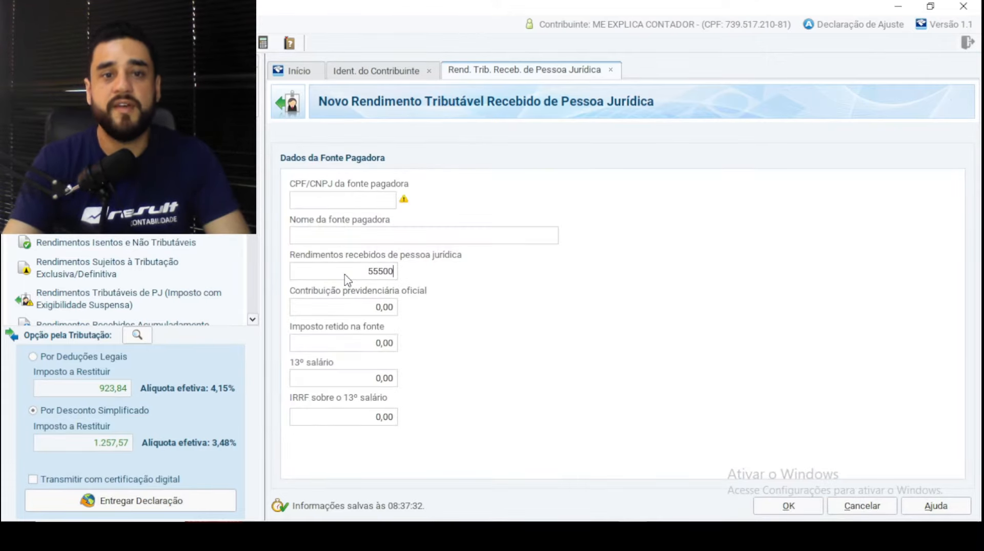
pyautogui.write('0')
pyautogui.press('Tab')
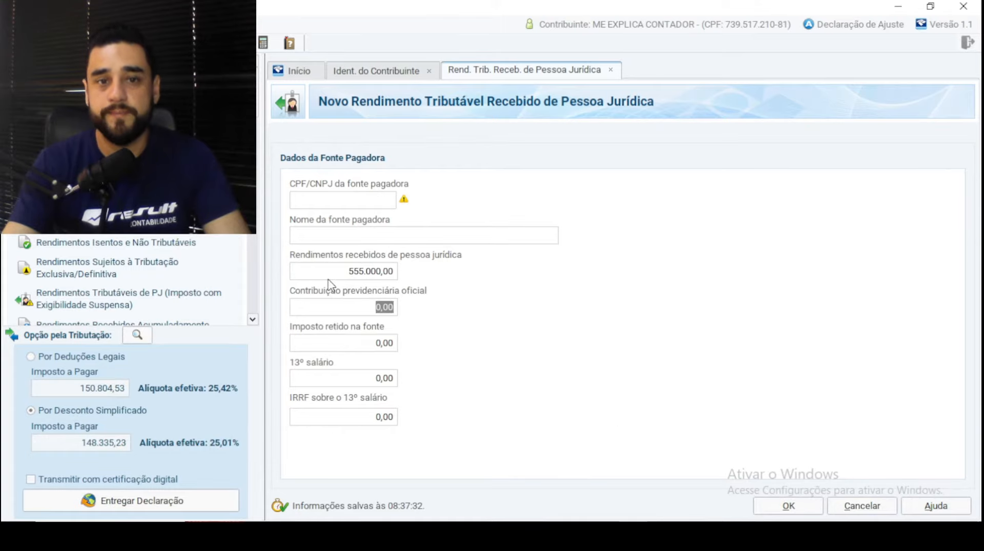
pyautogui.click(326, 277)
pyautogui.write('55.000,00')
pyautogui.press('Tab')
pyautogui.click(784, 503)
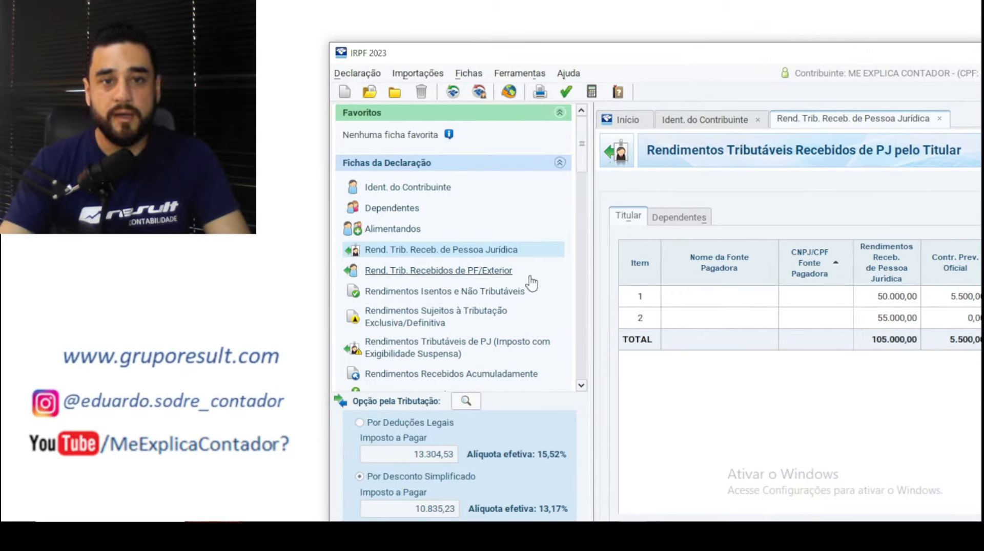
# - Show the Rend. Trib. Recebidos de PF/Exterior monthly income and deductions grid, all 0,00
pyautogui.click(434, 271)
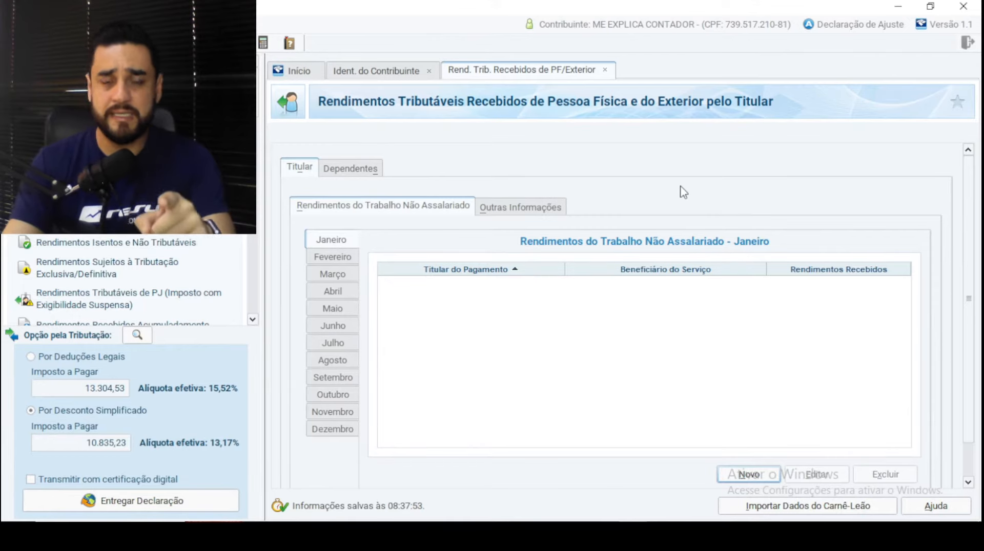
pyautogui.click(510, 214)
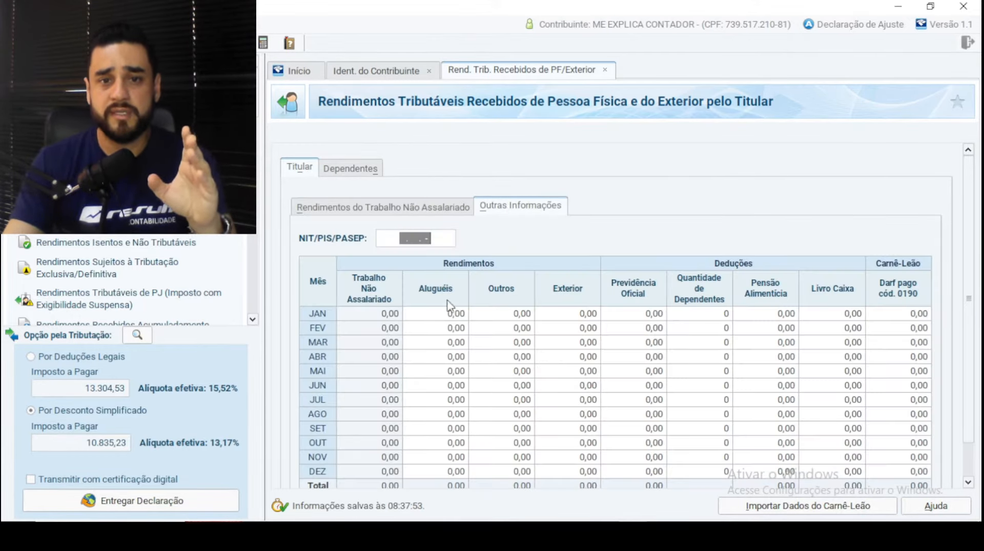
pyautogui.click(433, 315)
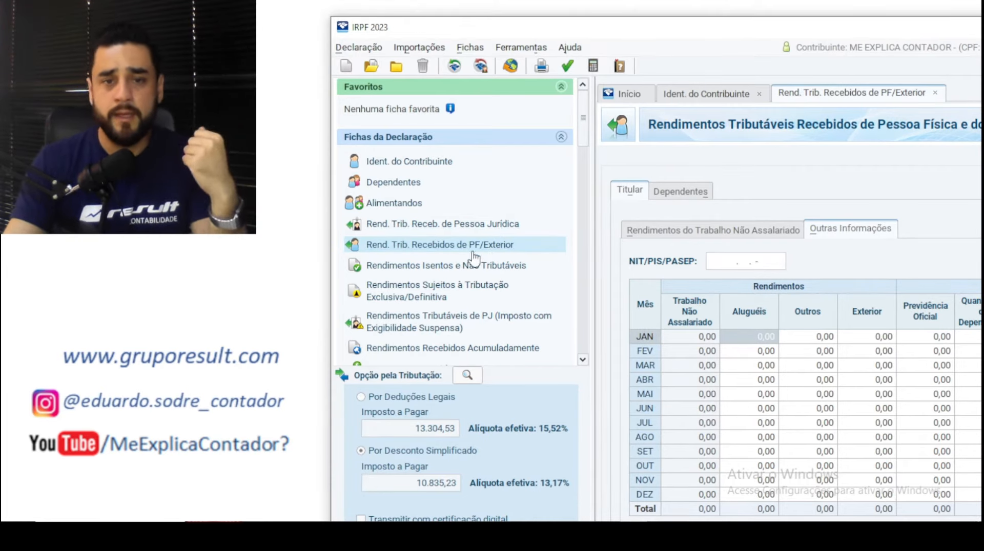
# - Review the savings-income item 1 under Rendimentos Isentos e Não Tributáveis, then begin a new exempt entry
pyautogui.scroll(-1, 409, 279)
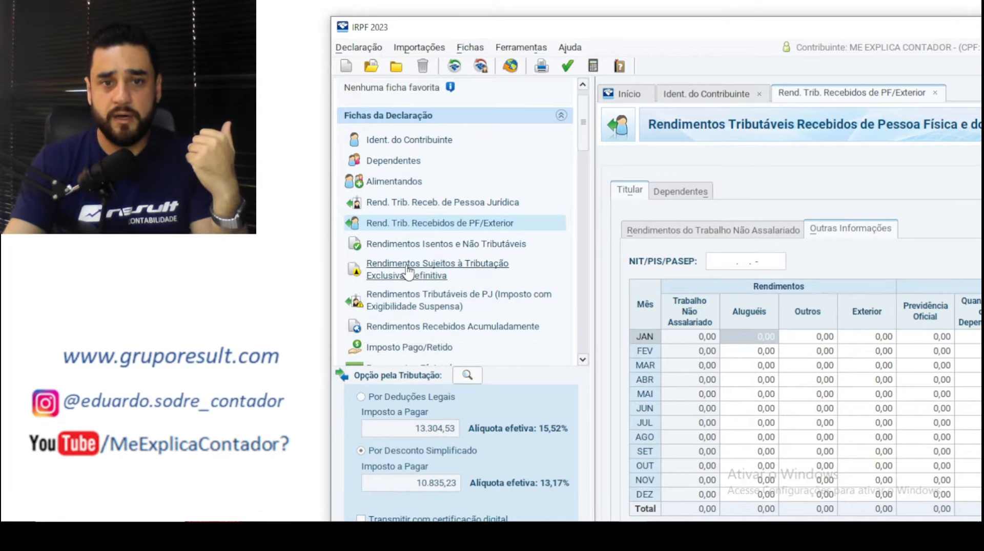
pyautogui.click(407, 245)
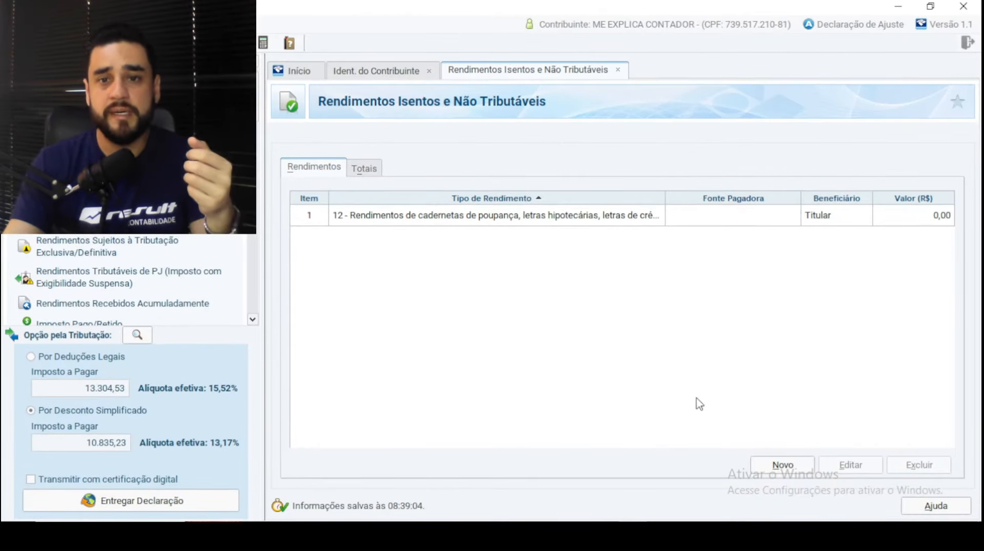
pyautogui.doubleClick(589, 215)
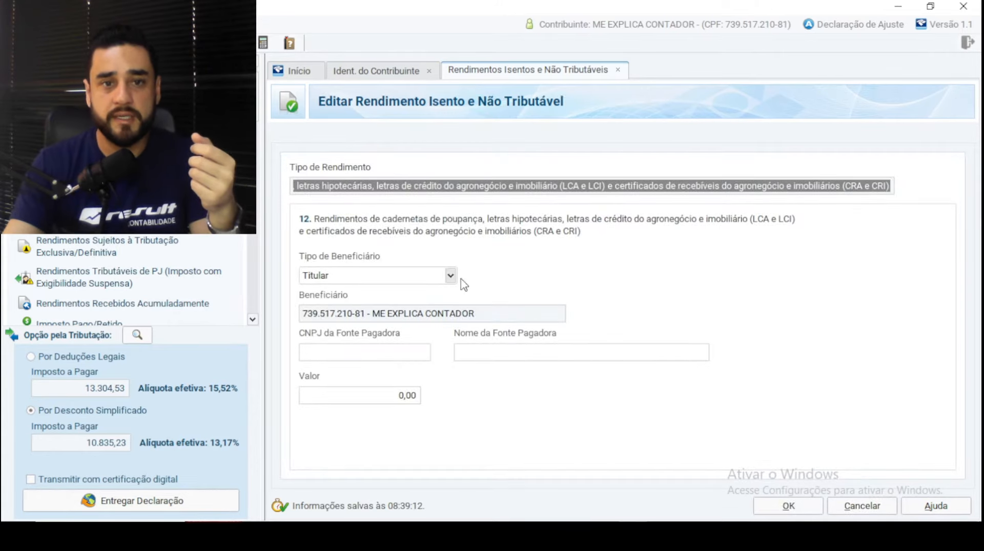
pyautogui.click(885, 189)
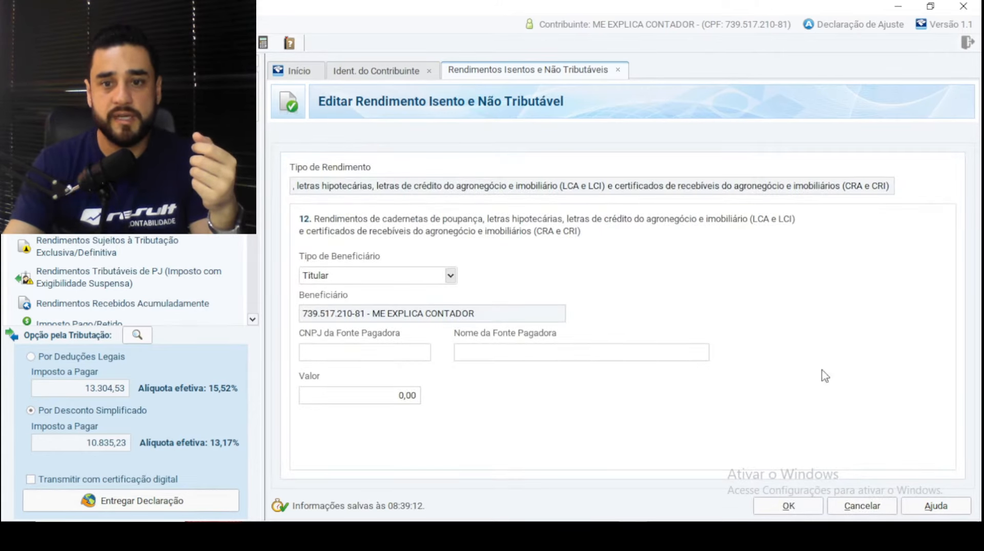
pyautogui.click(795, 511)
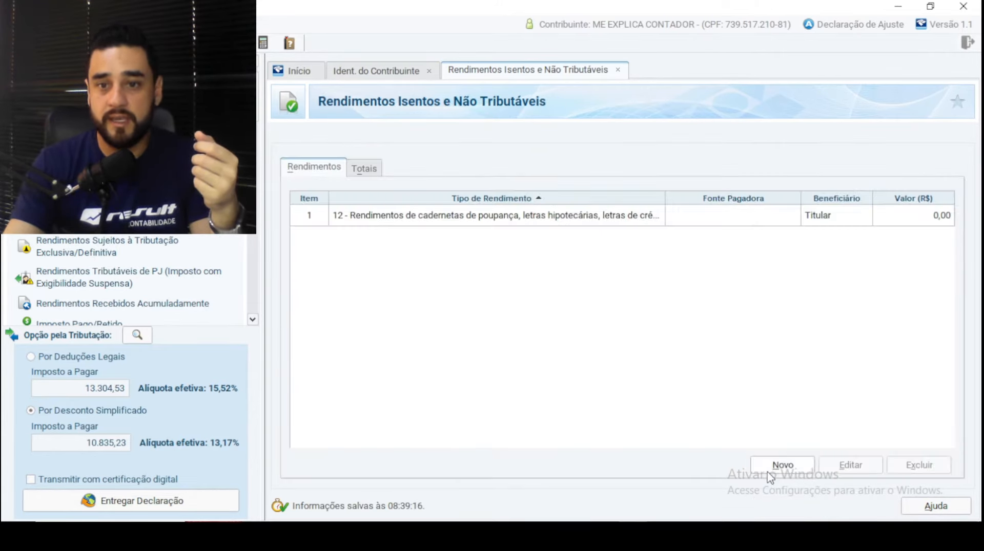
pyautogui.click(770, 471)
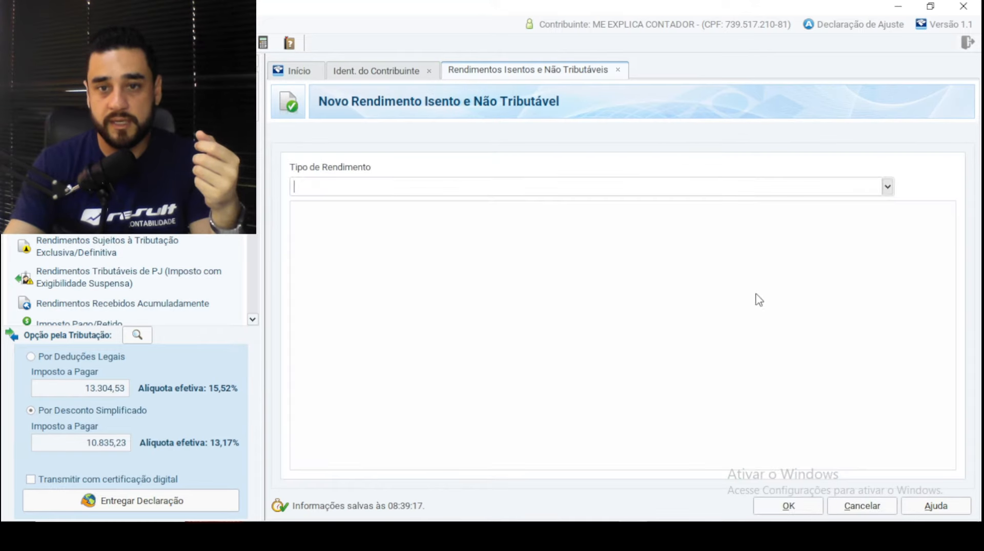
# - Browse the Tipo de Rendimento codes down to 99 - Outros and close the new entry unsaved
pyautogui.click(889, 187)
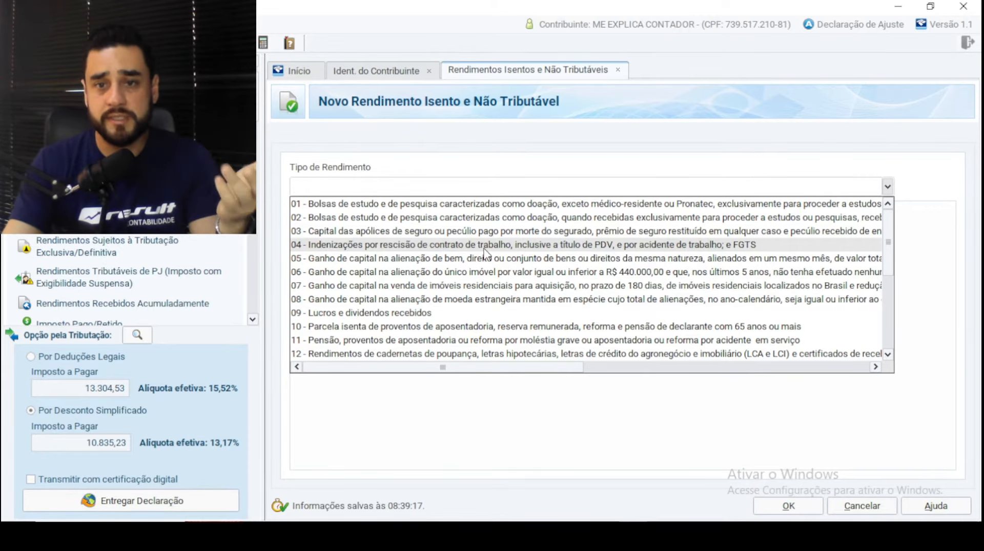
pyautogui.scroll(-1, 538, 317)
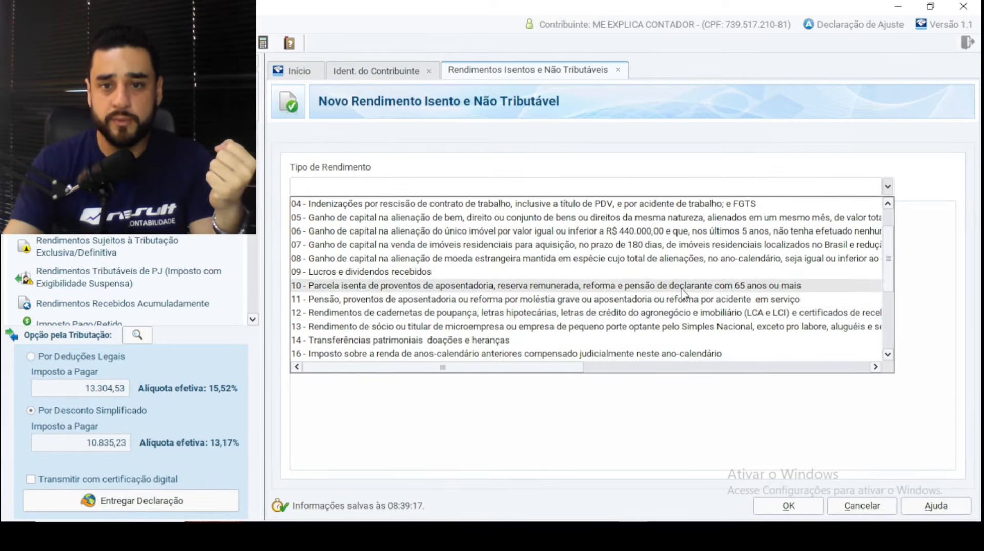
pyautogui.scroll(-2, 555, 263)
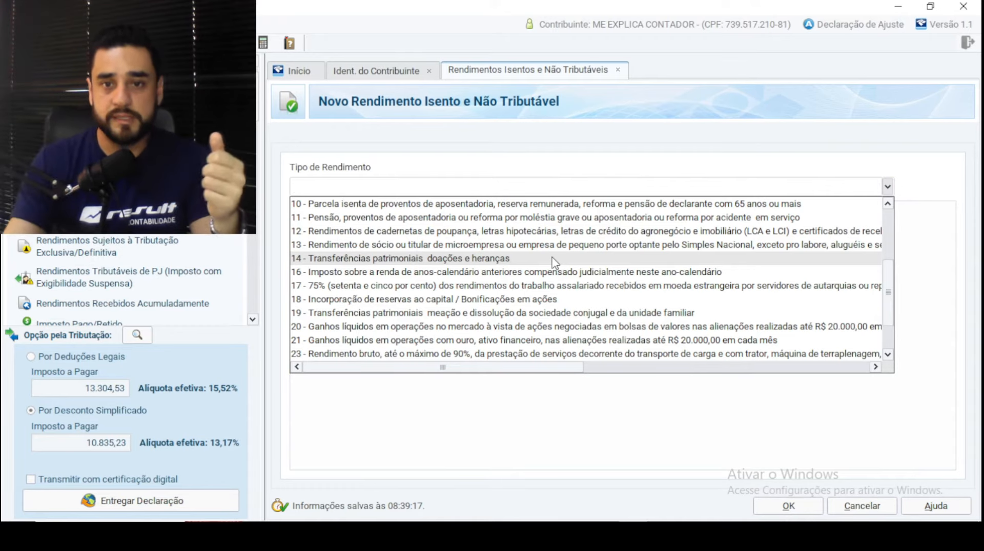
pyautogui.scroll(-1, 555, 263)
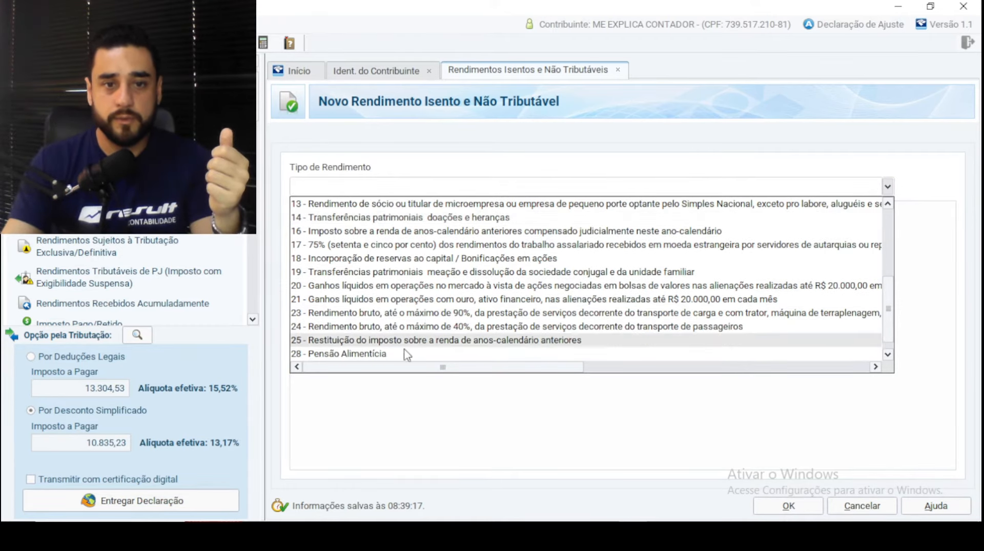
pyautogui.scroll(-1, 520, 317)
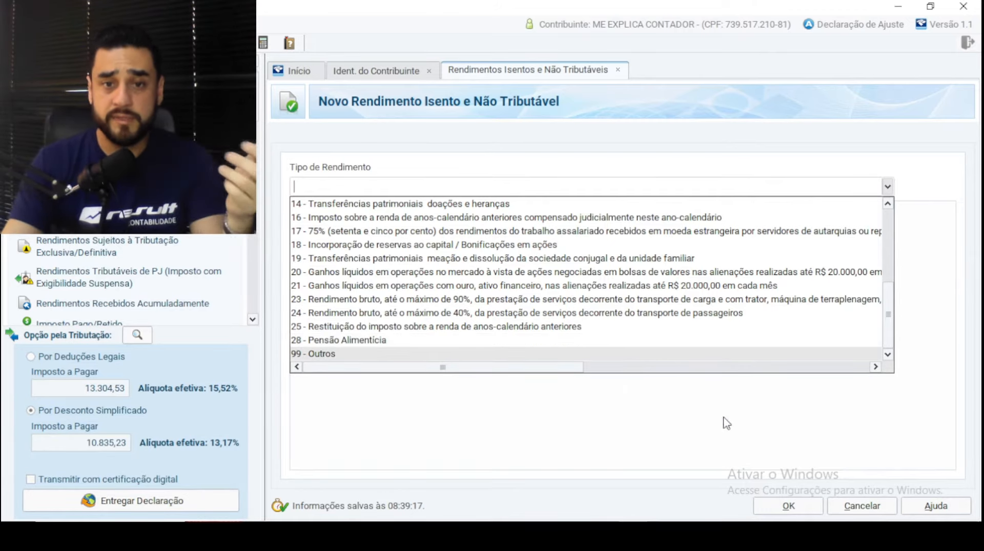
pyautogui.click(802, 508)
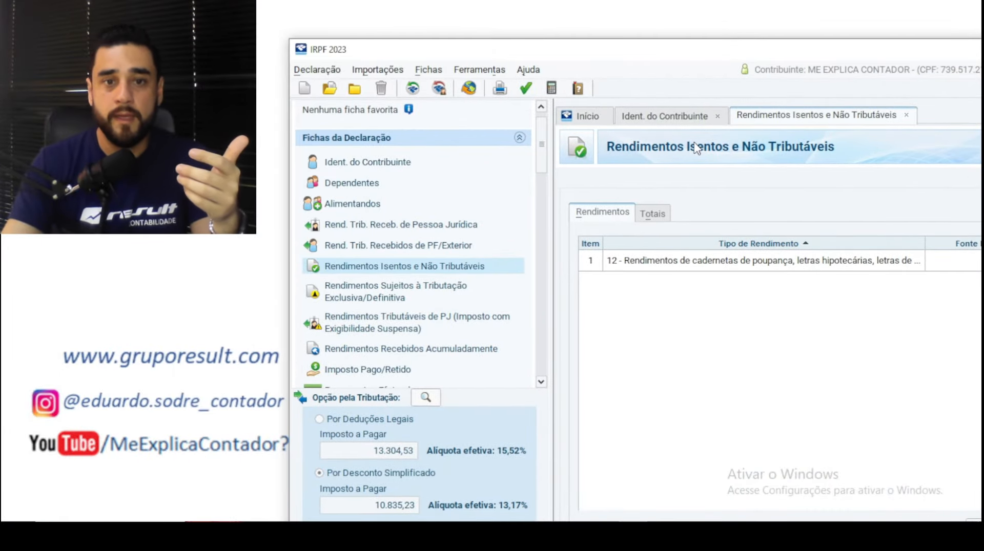
# - Scroll the Fichas da Declaração list and open the empty Pagamentos Efetuados sheet
pyautogui.scroll(-3, 384, 238)
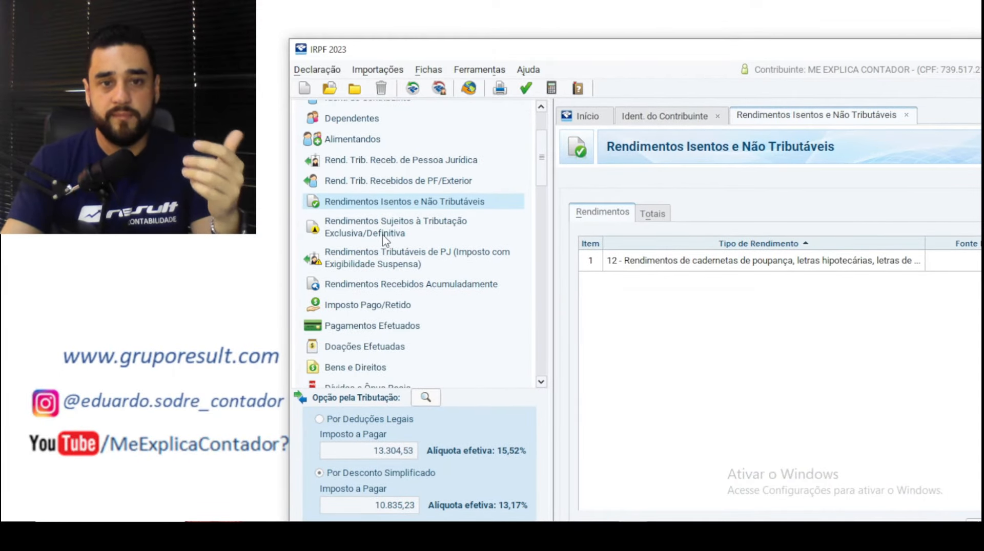
pyautogui.scroll(-2, 384, 239)
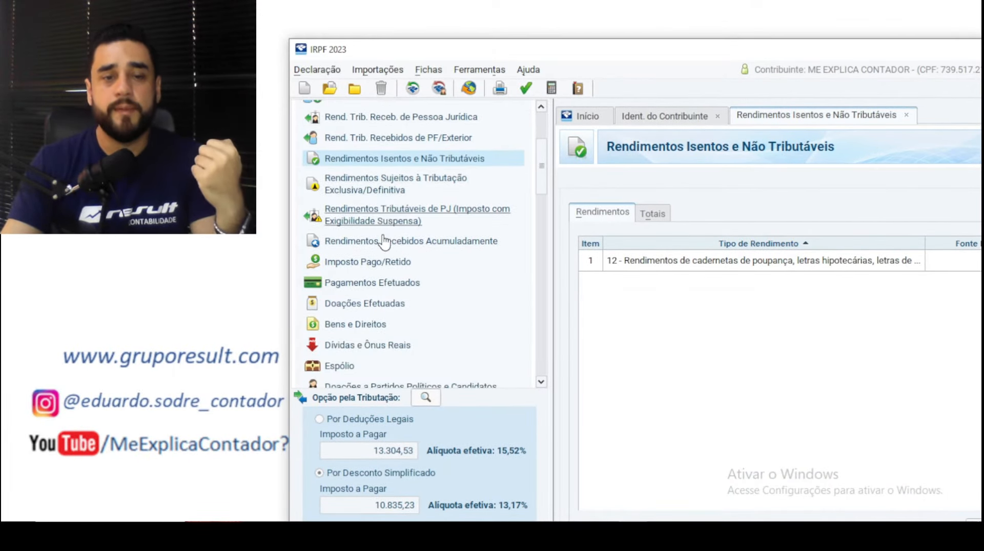
pyautogui.click(389, 290)
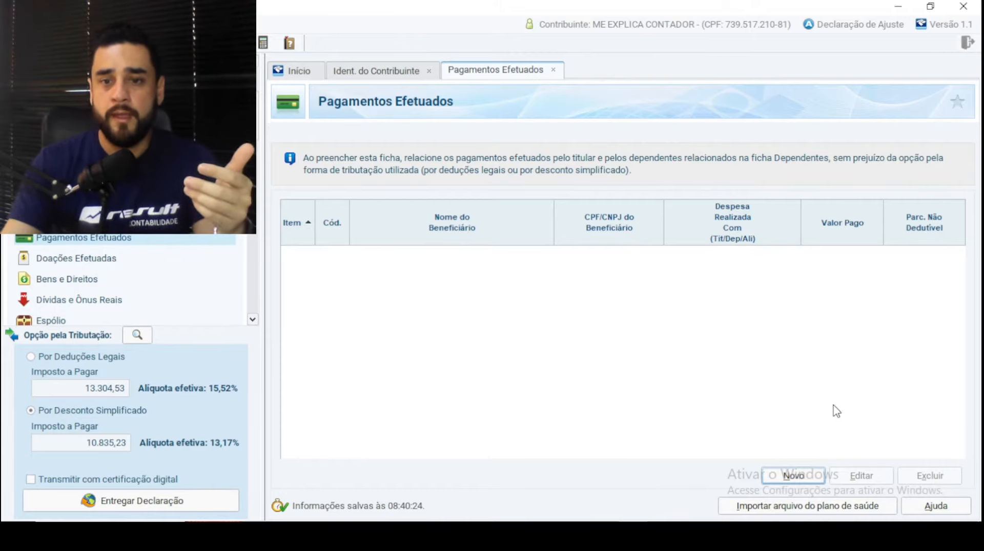
# - Create a blank Novo Pagamento Efetuado entry and show its Código list
pyautogui.click(795, 477)
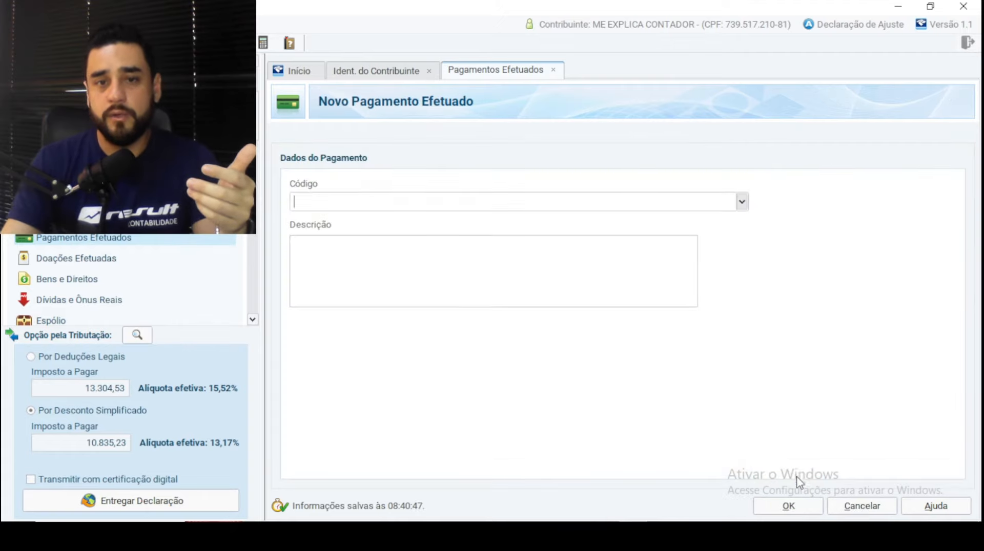
pyautogui.click(741, 202)
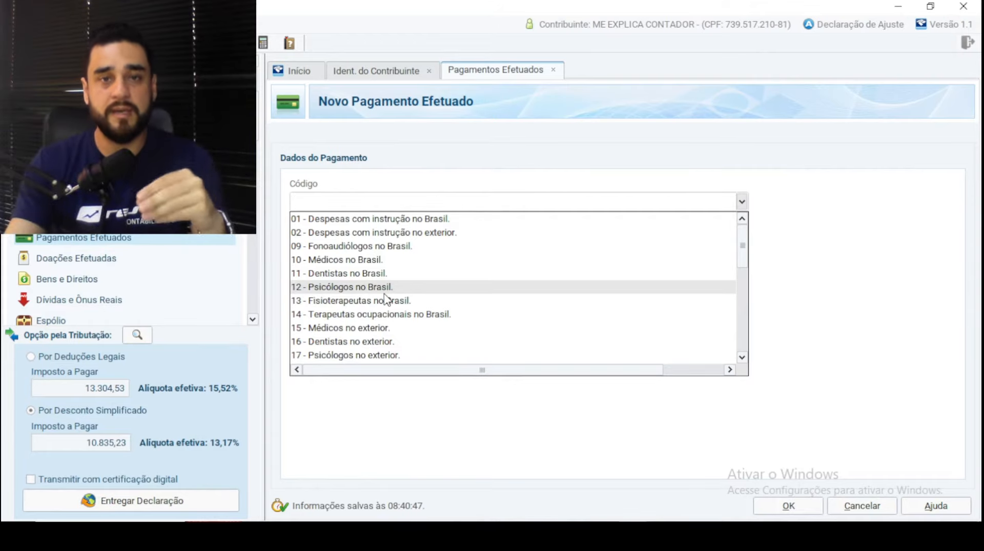
# - Scroll the payment codes to 99 - Outros and dismiss the list with Código left empty
pyautogui.scroll(-3, 385, 300)
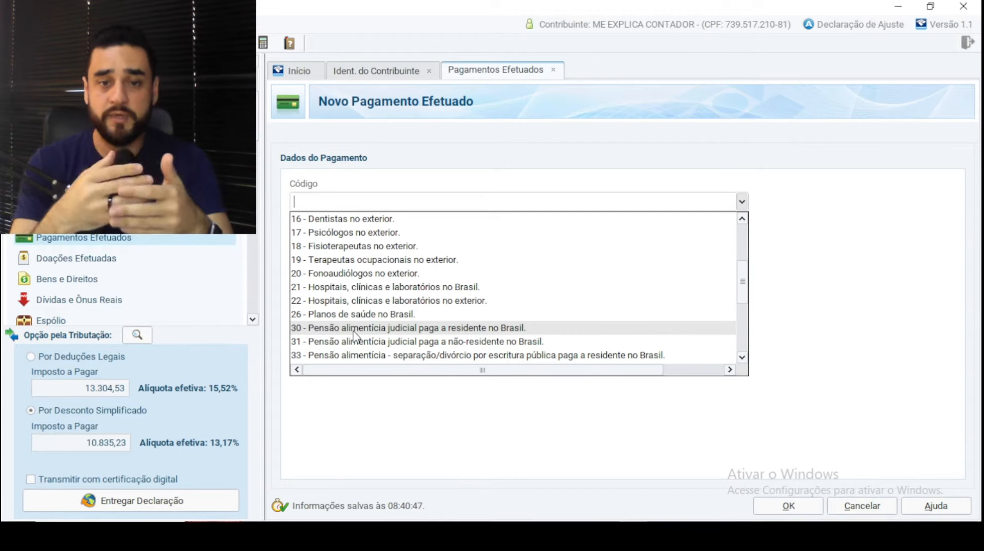
pyautogui.scroll(-5, 354, 335)
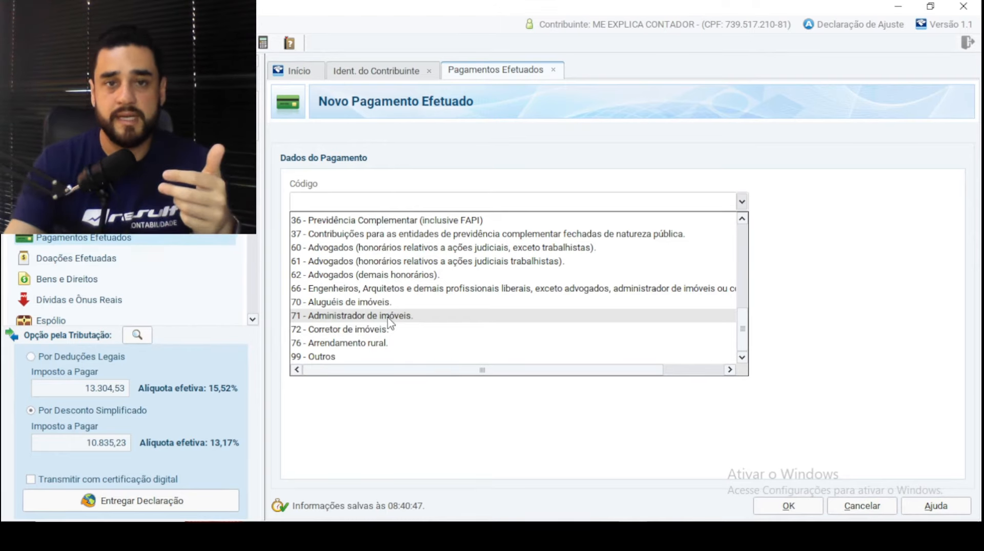
pyautogui.moveTo(425, 9); pyautogui.dragTo(716, 54)
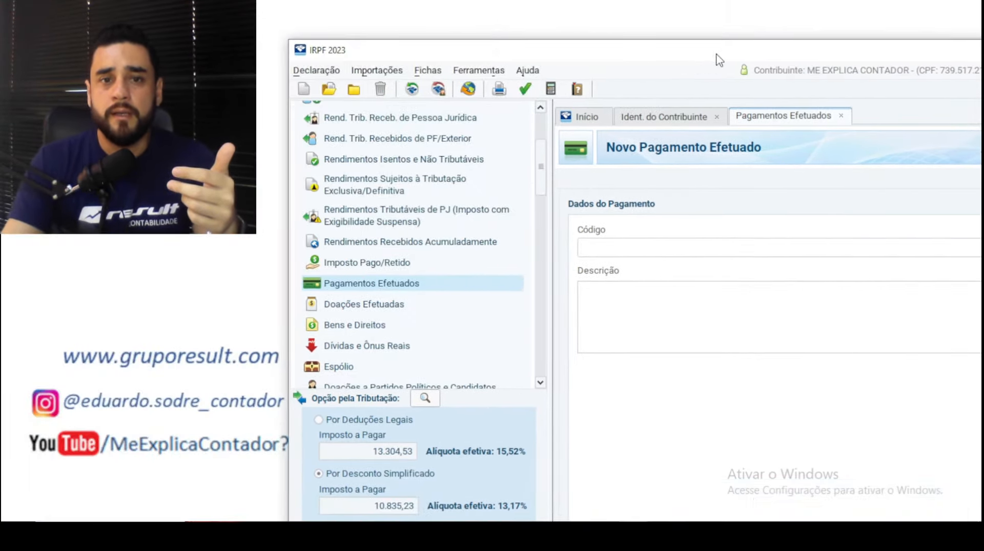
# - Open Bens e Direitos, maximize the declaration window, and edit the existing asset item
pyautogui.scroll(-1, 399, 231)
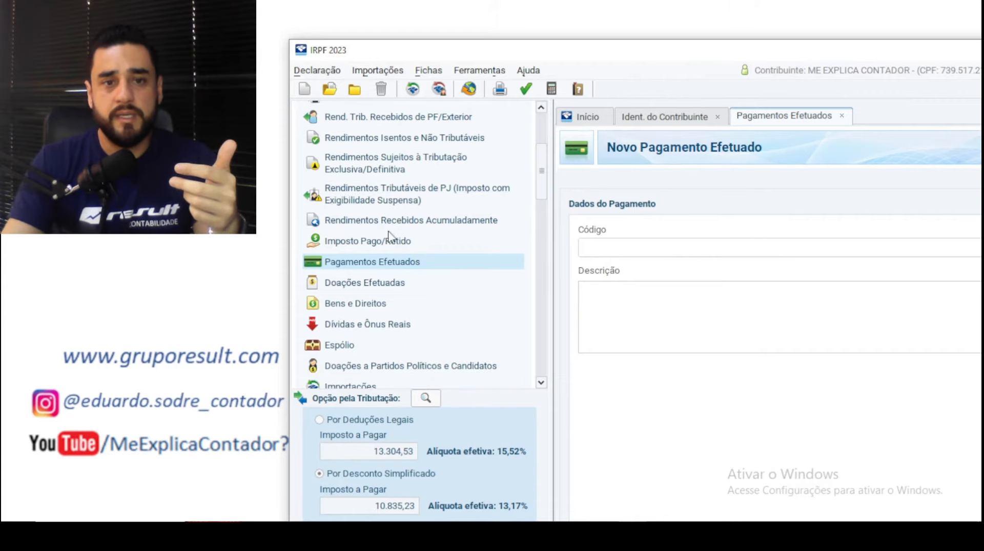
pyautogui.click(354, 307)
pyautogui.doubleClick(653, 59)
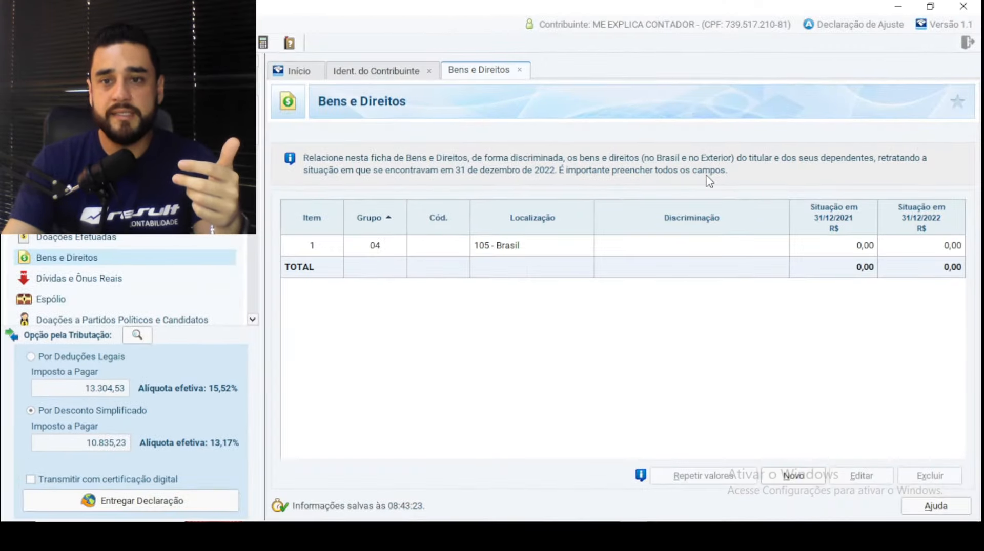
pyautogui.doubleClick(653, 249)
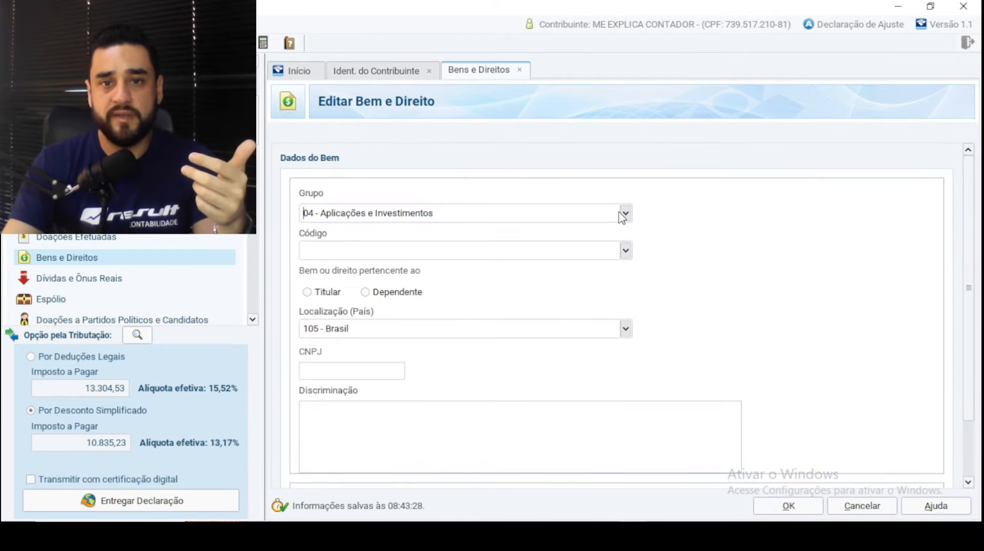
# - Set the asset to group 01 - Bens Imóveis with code 12 - Casa
pyautogui.click(618, 215)
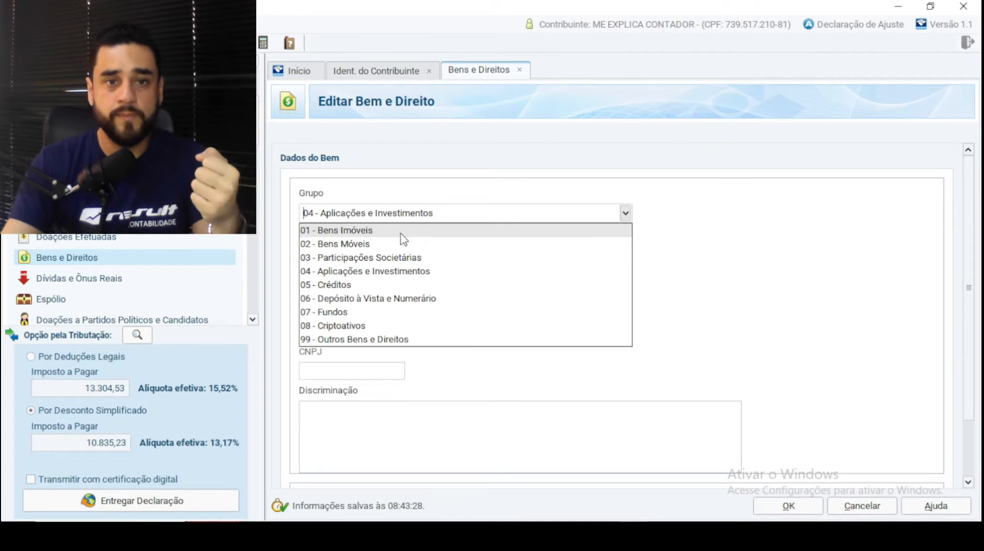
pyautogui.click(379, 245)
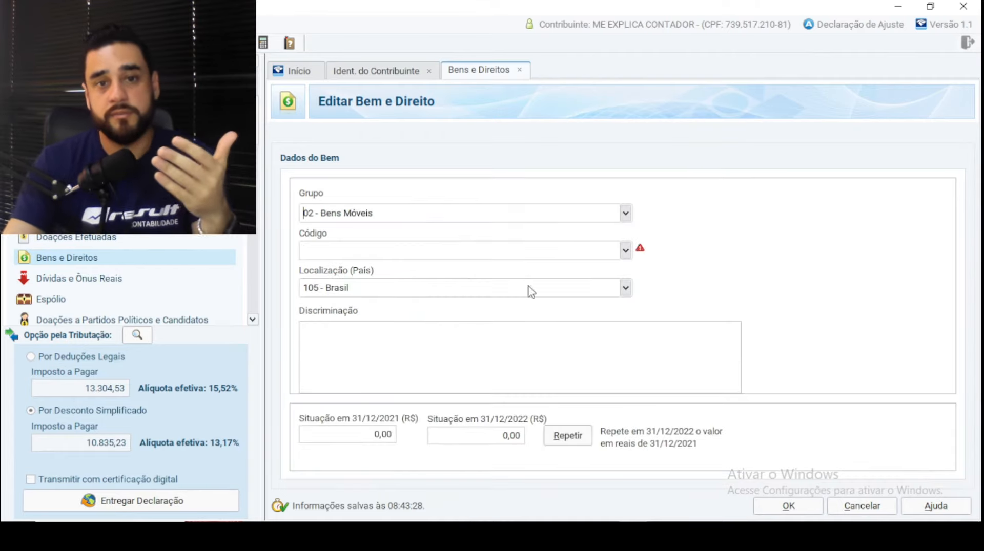
pyautogui.click(625, 250)
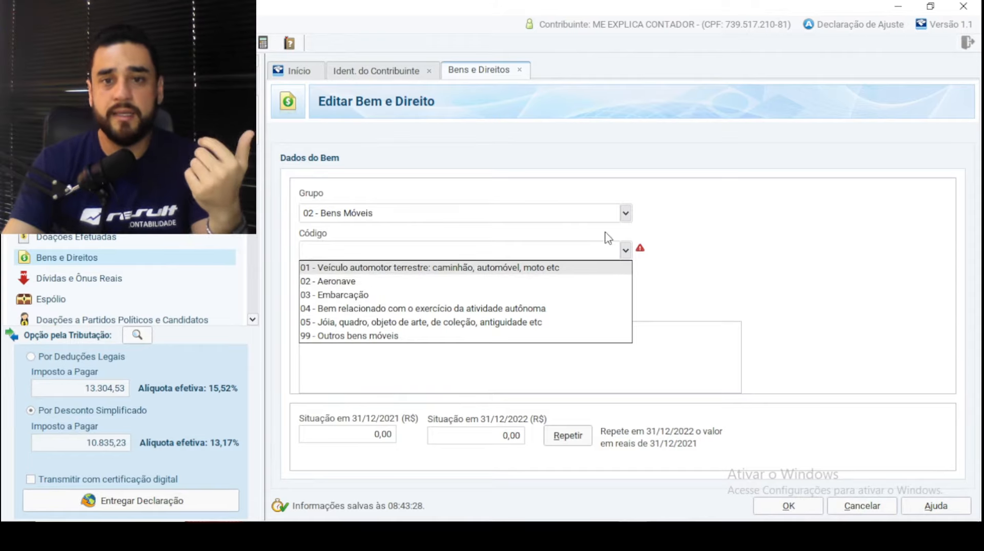
pyautogui.click(626, 213)
pyautogui.click(366, 230)
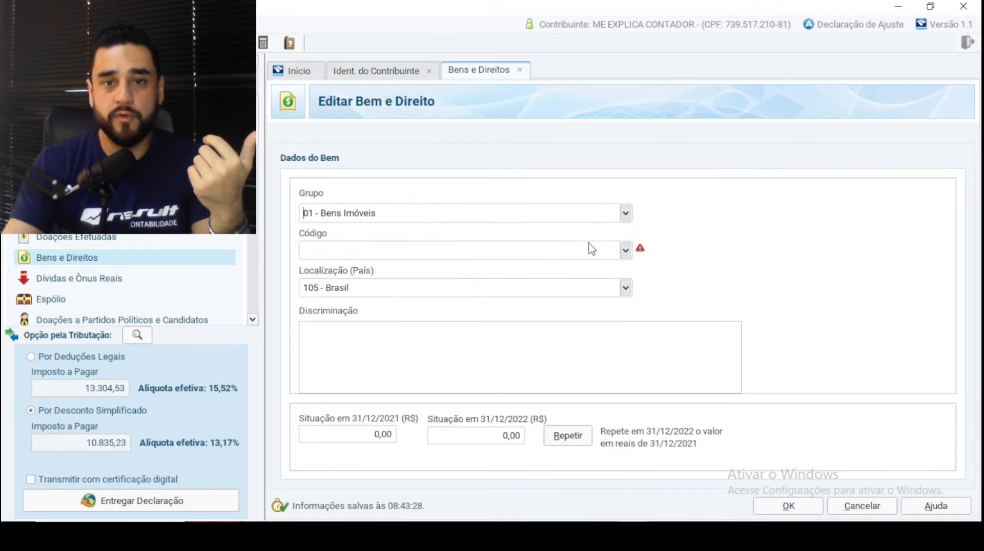
pyautogui.click(625, 252)
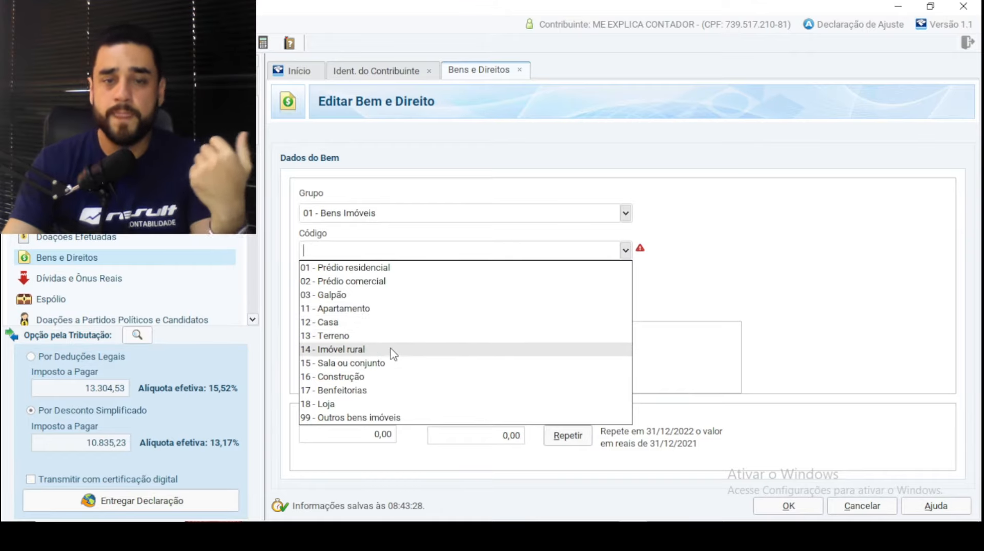
pyautogui.click(703, 279)
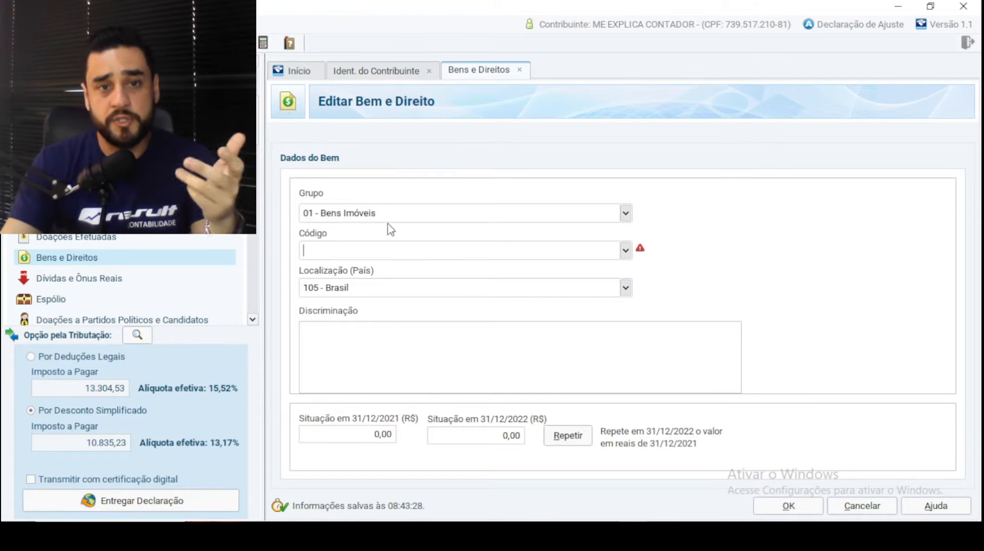
pyautogui.click(625, 251)
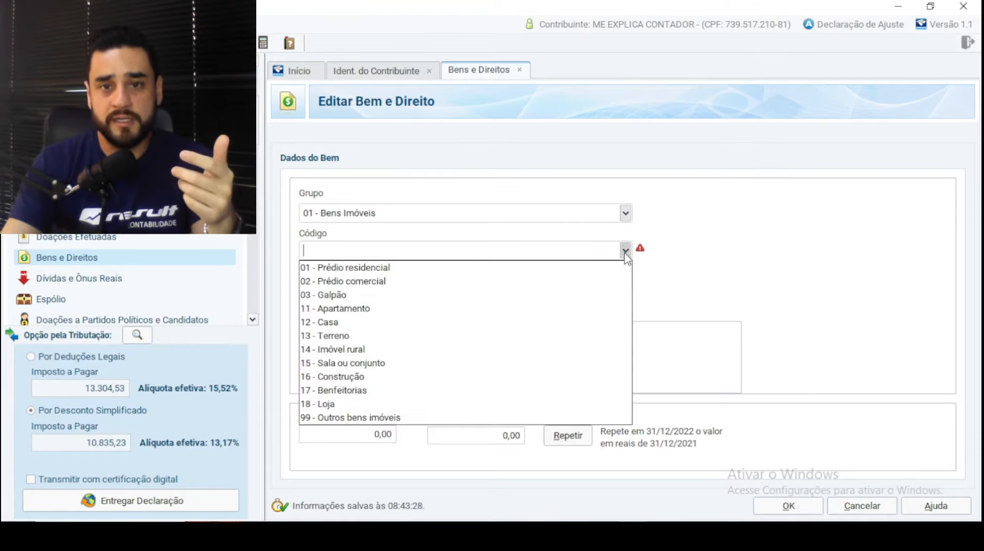
pyautogui.click(370, 323)
# - Select the 31/12/2022 value and save the asset back to the Bens e Direitos list
pyautogui.moveTo(971, 185); pyautogui.dragTo(971, 320)
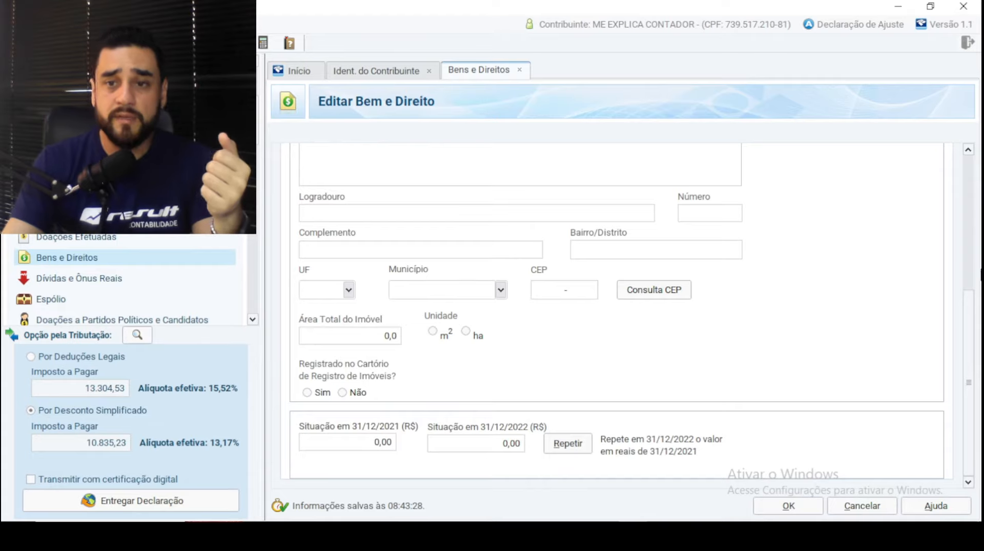
pyautogui.click(491, 450)
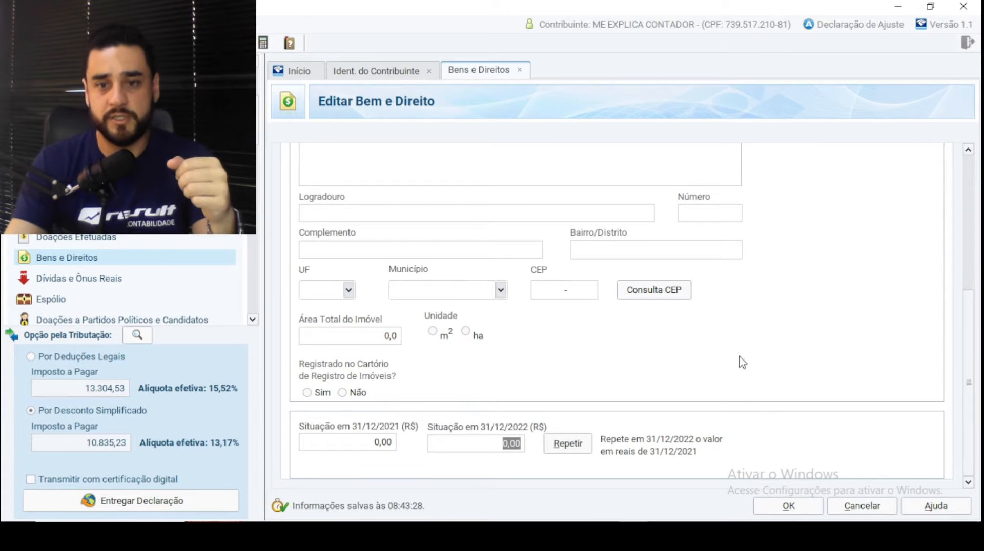
pyautogui.click(789, 506)
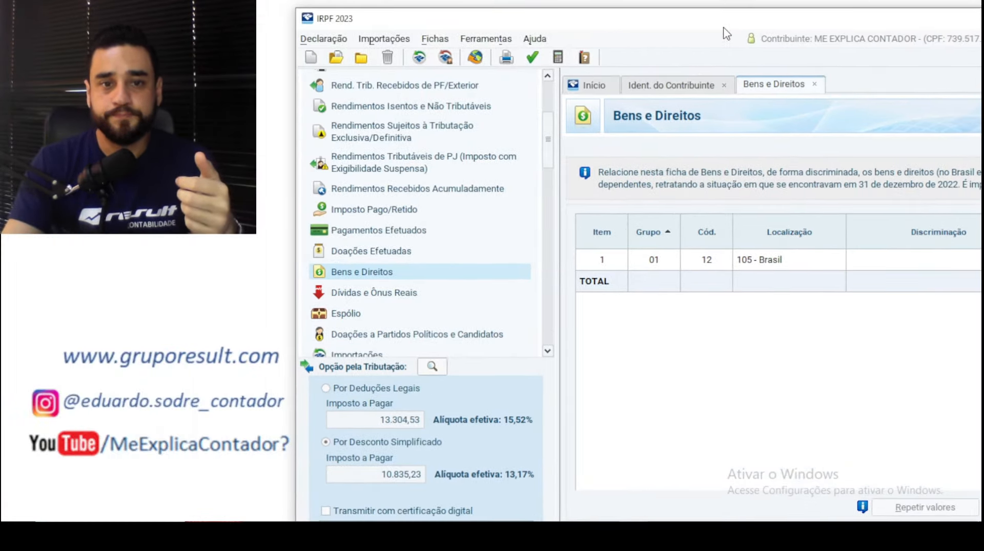
# - Edit debt item 1 (14 - Pessoas físicas) under Dívidas e Ônus Reais and show its code list
pyautogui.click(378, 298)
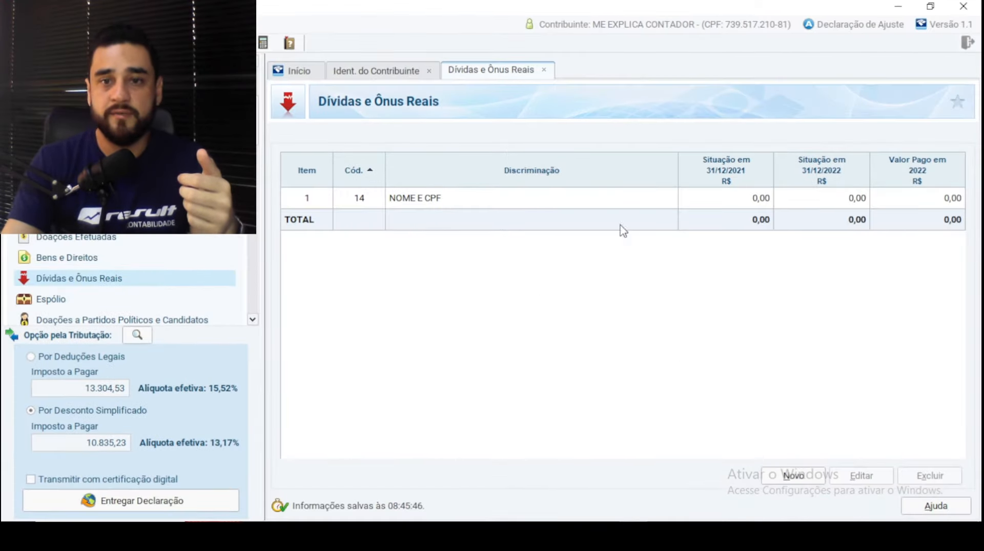
pyautogui.click(584, 205)
pyautogui.doubleClick(585, 205)
pyautogui.click(701, 202)
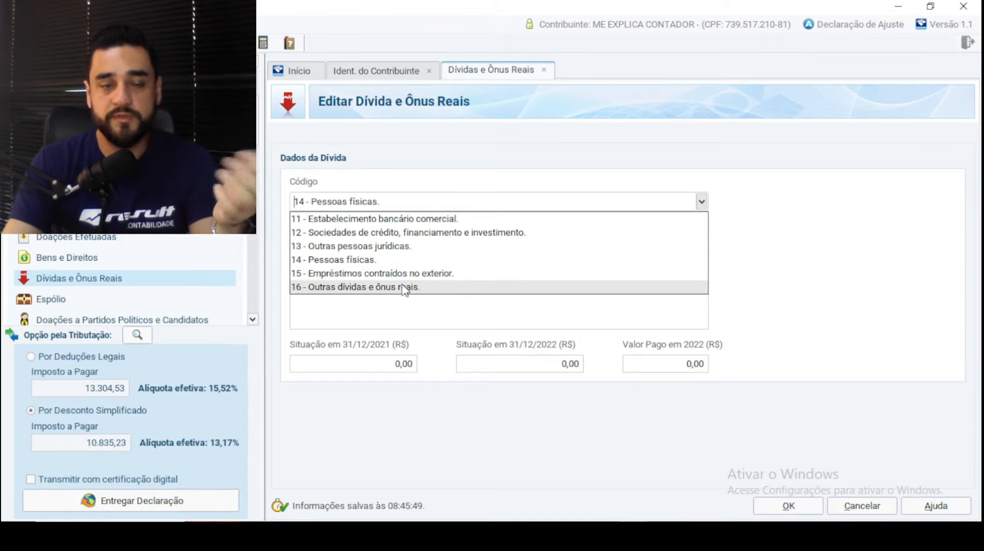
# - Recode the debt as 11 - Estabelecimento bancário comercial, described as Minha Casa Minha Vida apartment financing
pyautogui.click(457, 224)
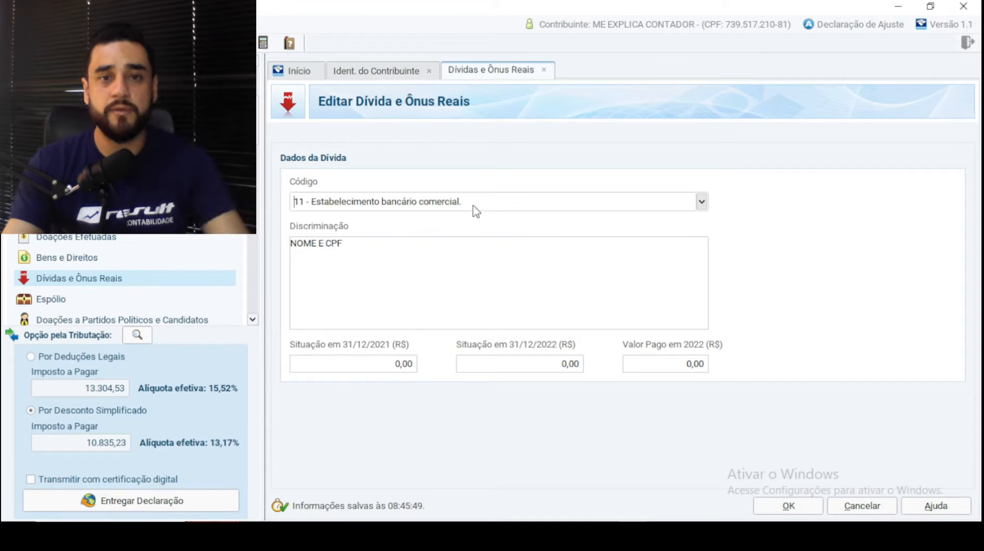
pyautogui.tripleClick(294, 258)
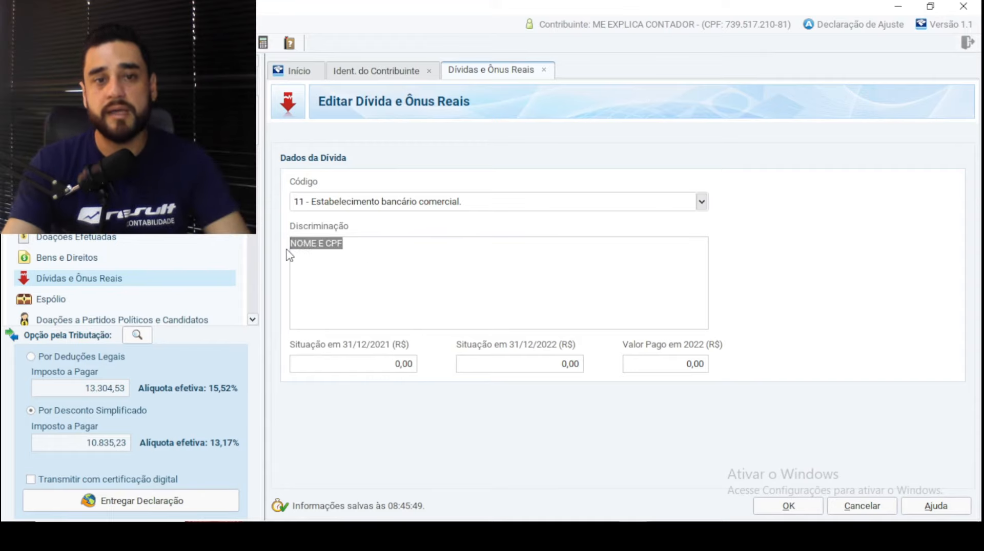
pyautogui.write('FINANCI')
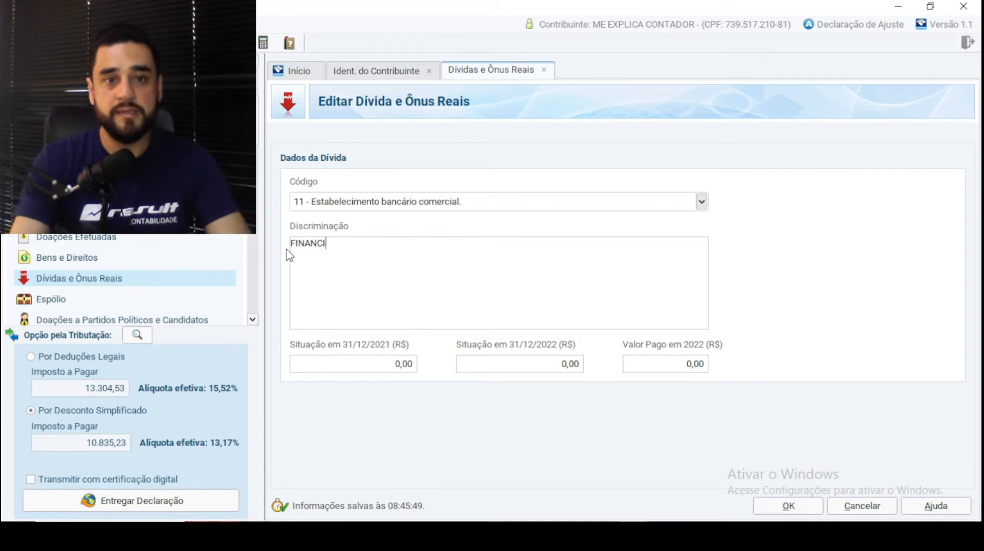
pyautogui.write('AMENTO DQU')
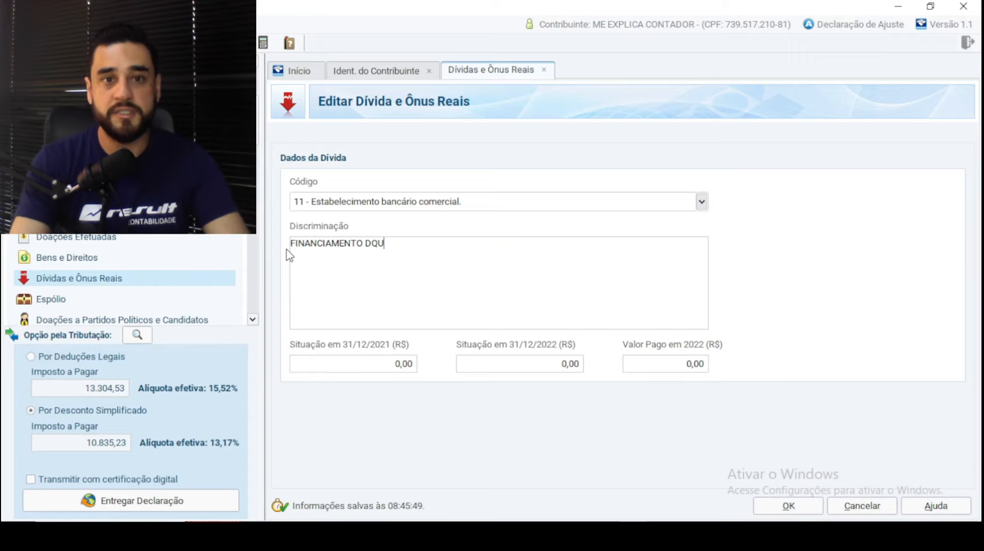
pyautogui.press('BackSpace')
pyautogui.press('BackSpace')
pyautogui.press('BackSpace')
pyautogui.write('ADQUI')
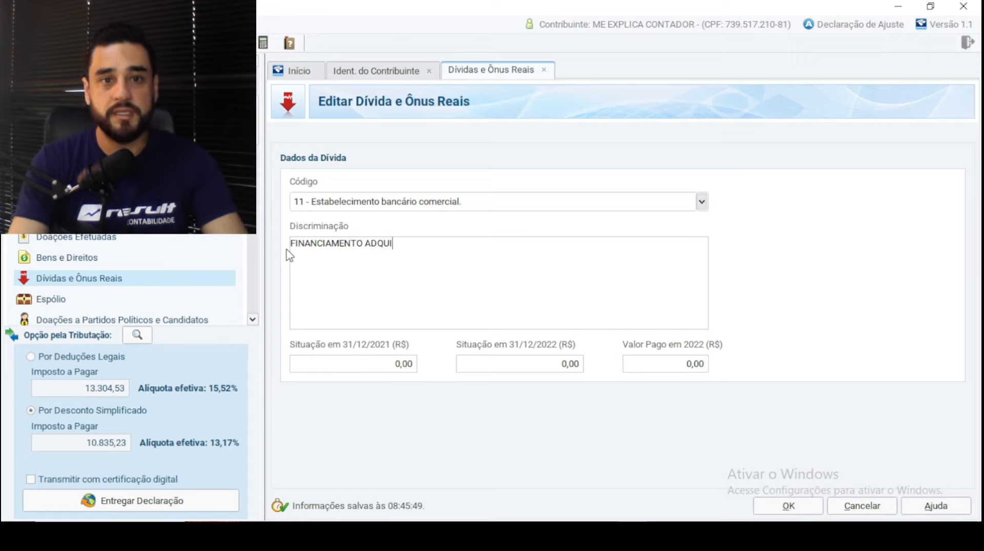
pyautogui.write('RIDO MINHA ')
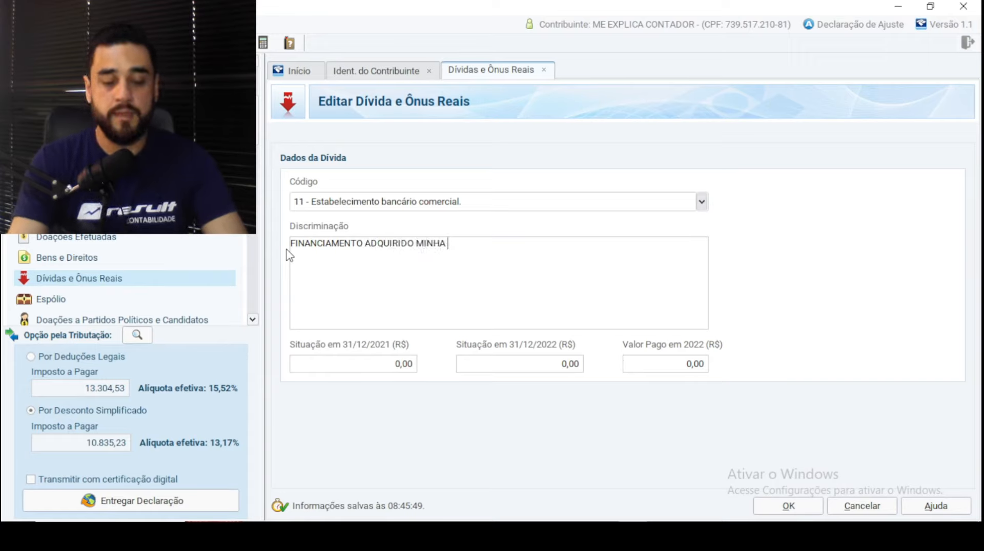
pyautogui.write('CASA MINHA VI')
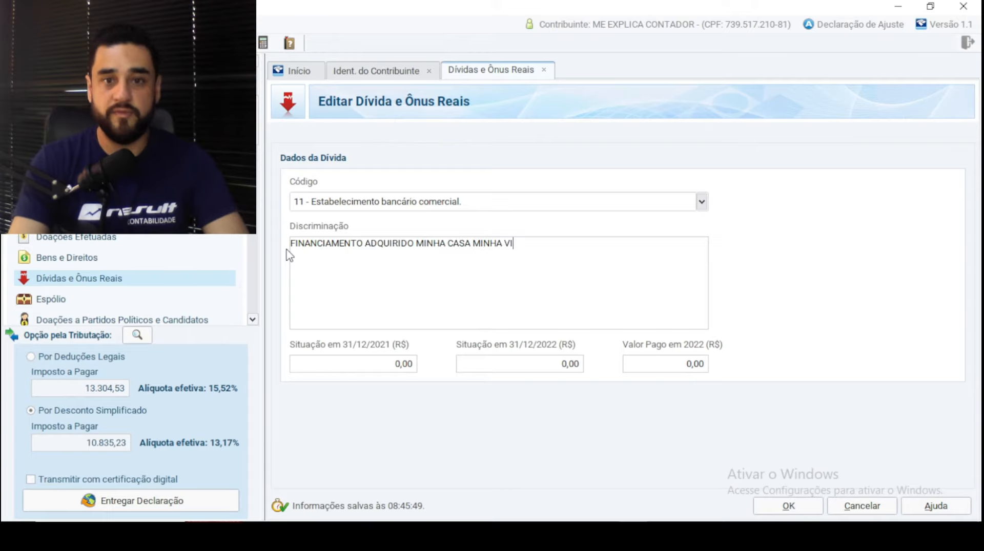
pyautogui.write('DA PARA A ')
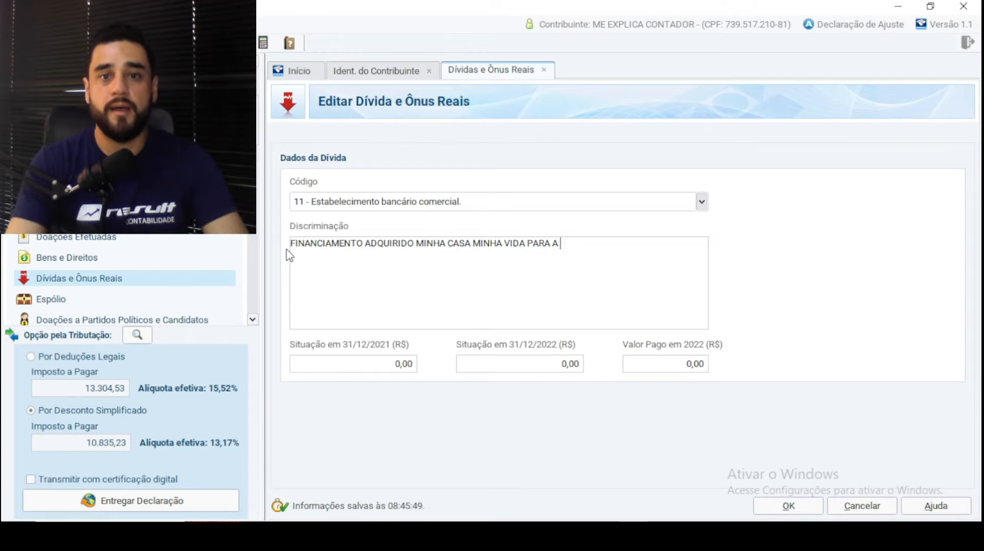
pyautogui.write('COMPRA DO APAR')
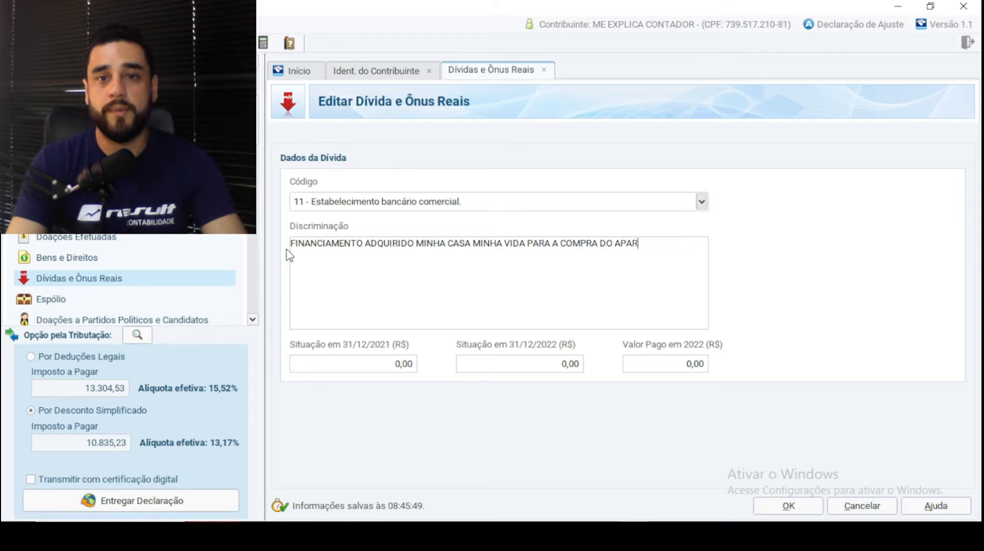
pyautogui.write('TAMENTO TAL...')
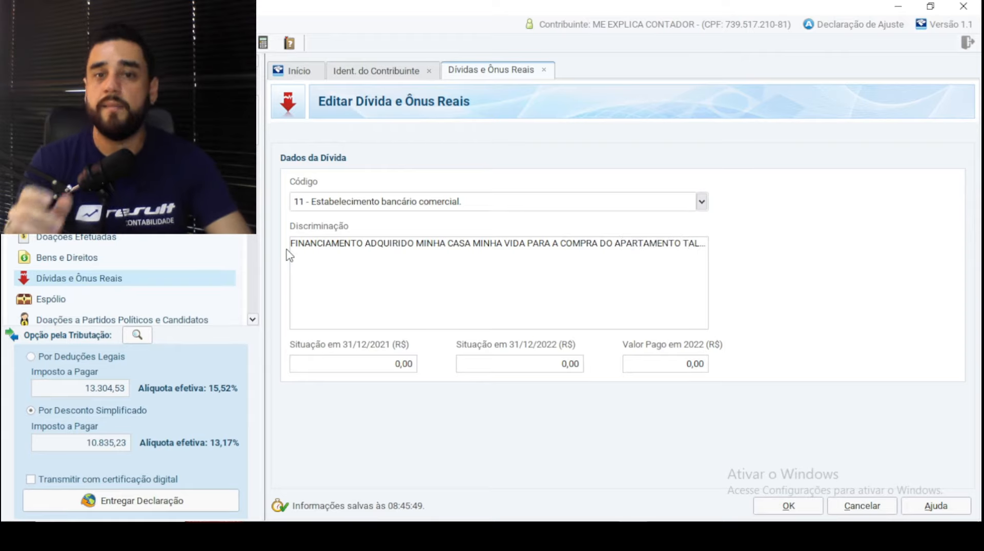
pyautogui.press('Tab')
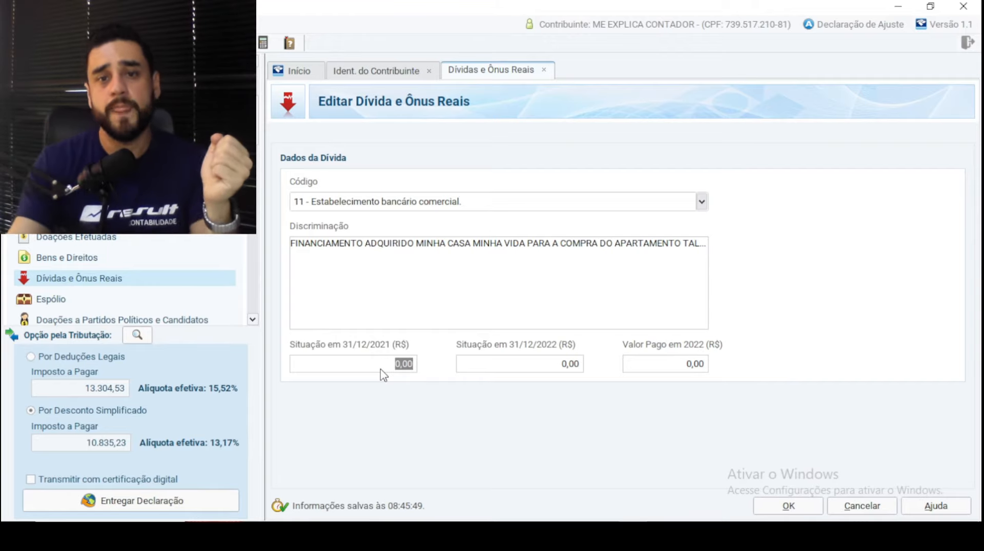
pyautogui.click(670, 370)
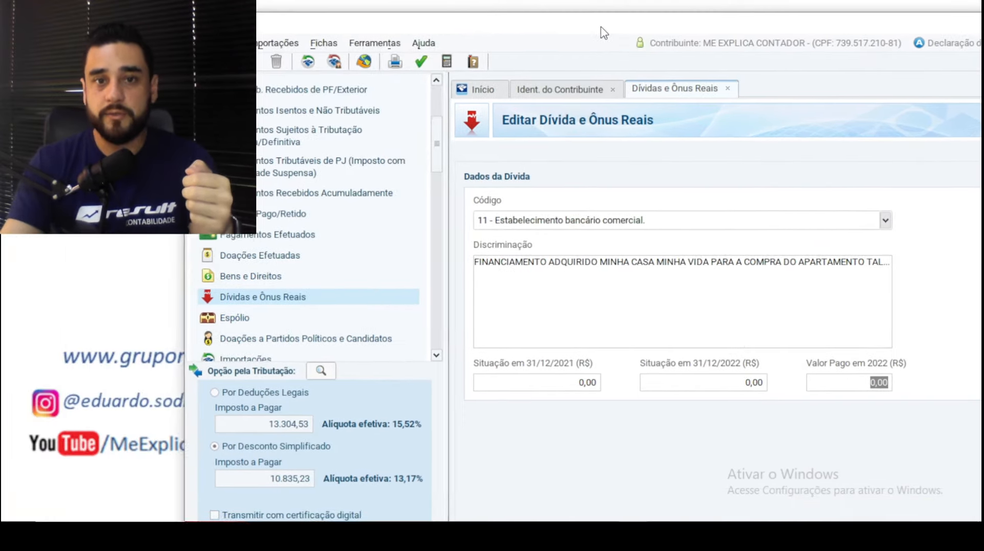
pyautogui.scroll(-2, 402, 218)
pyautogui.scroll(2, 402, 218)
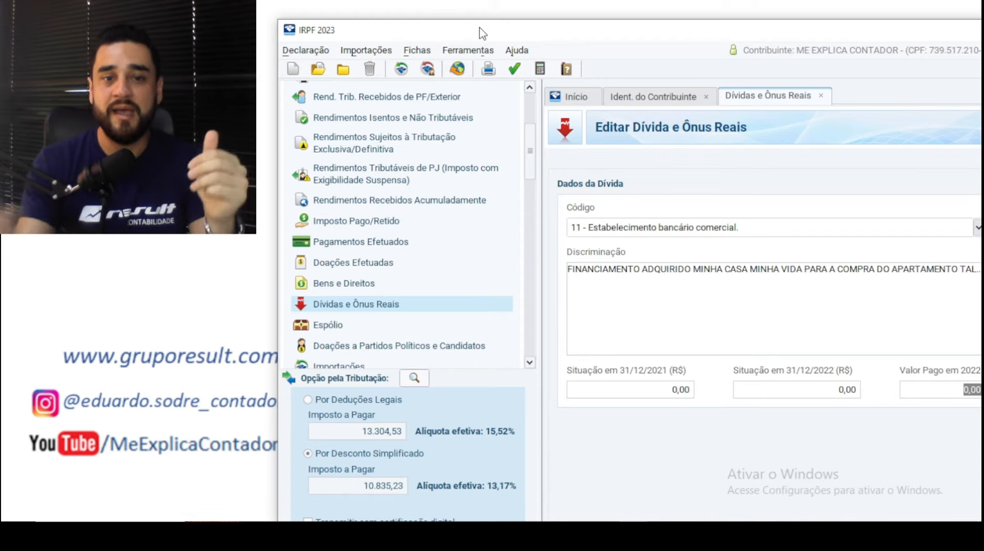
pyautogui.doubleClick(536, 30)
pyautogui.moveTo(405, 5); pyautogui.dragTo(587, 32)
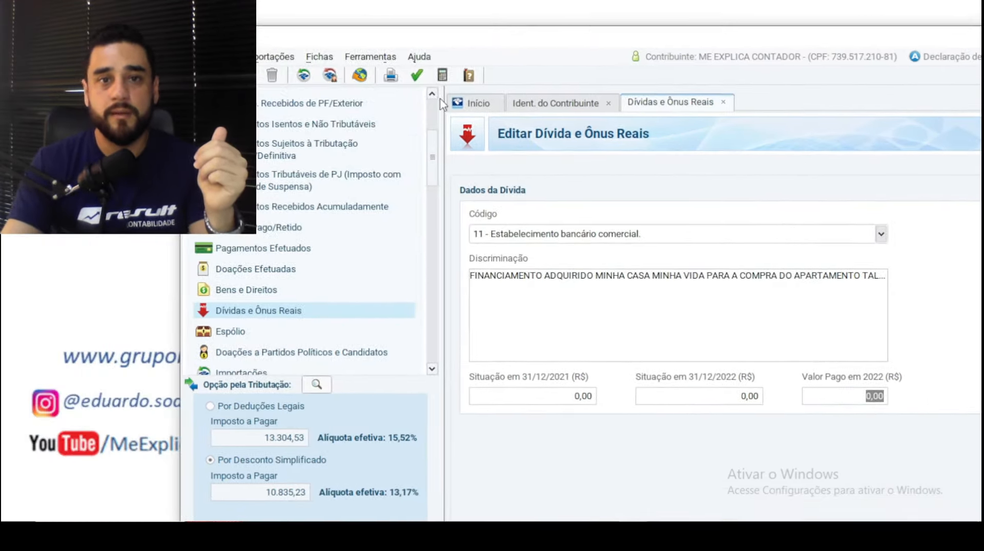
# - Run Verificar Pendências, review its 18 errors and 6 warnings, and inspect the first issue's field
pyautogui.click(416, 77)
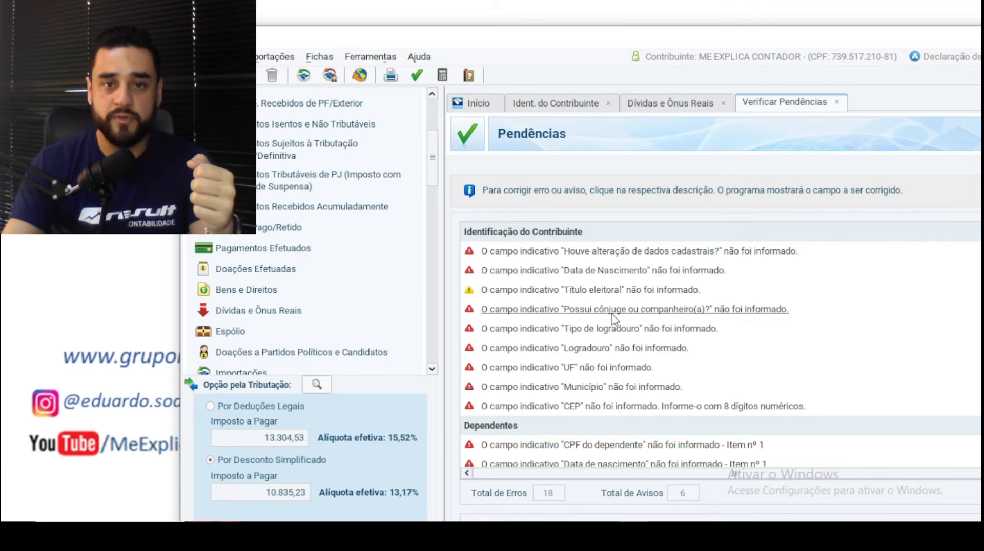
pyautogui.scroll(-1, 615, 318)
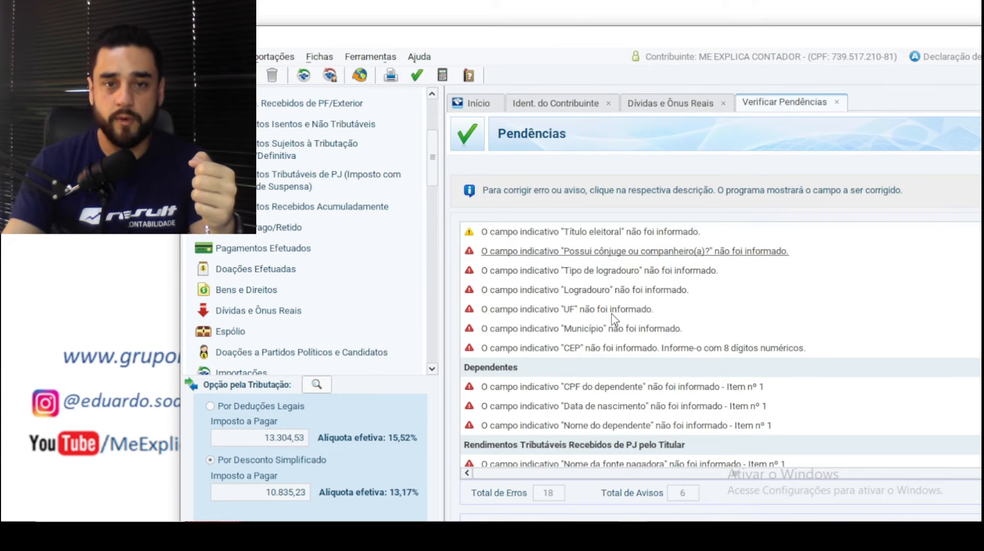
pyautogui.scroll(-5, 589, 341)
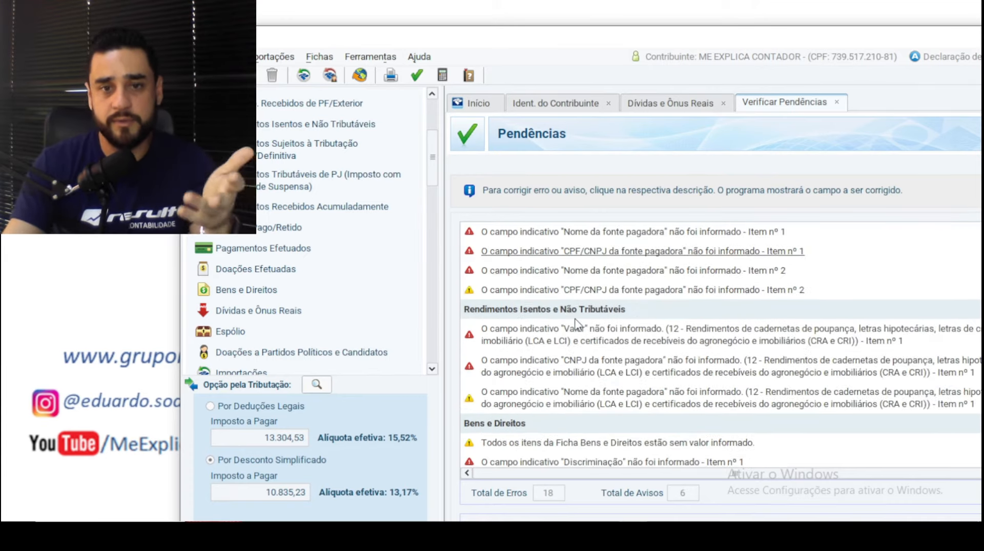
pyautogui.scroll(6, 576, 326)
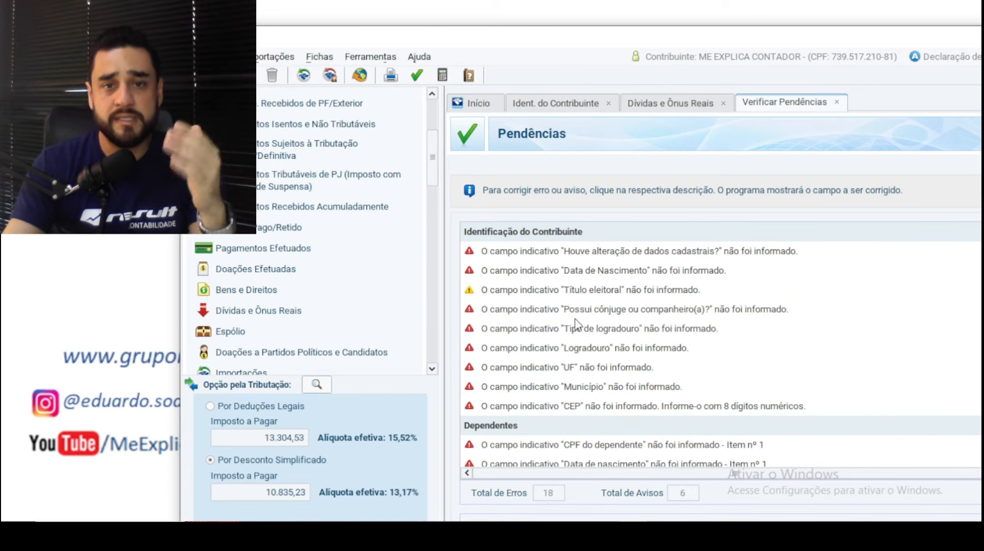
pyautogui.click(537, 252)
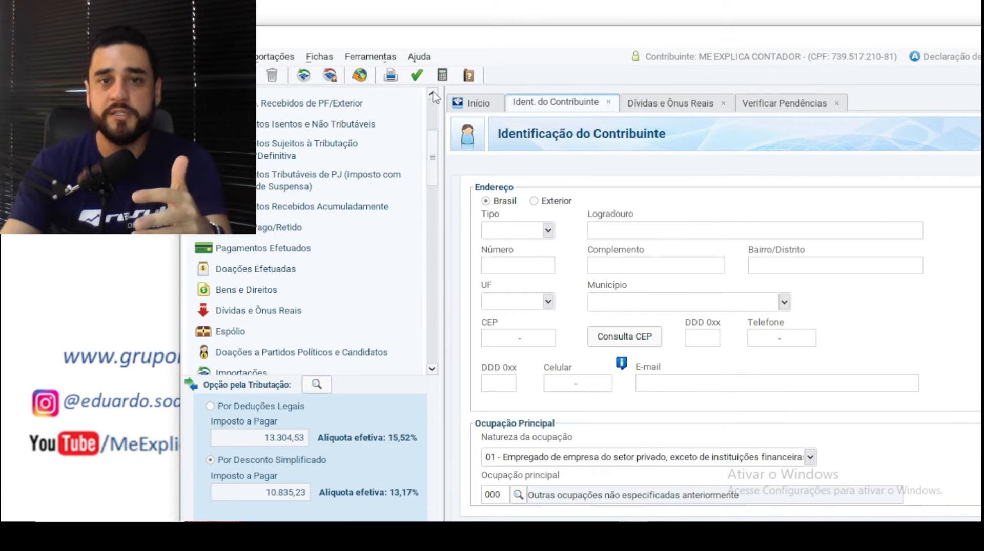
pyautogui.click(417, 75)
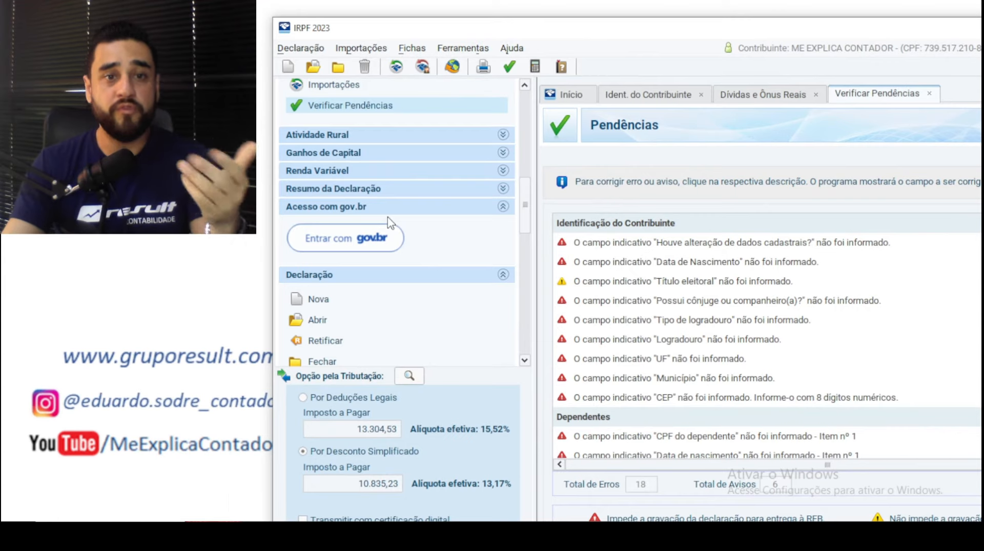
pyautogui.scroll(3, 388, 223)
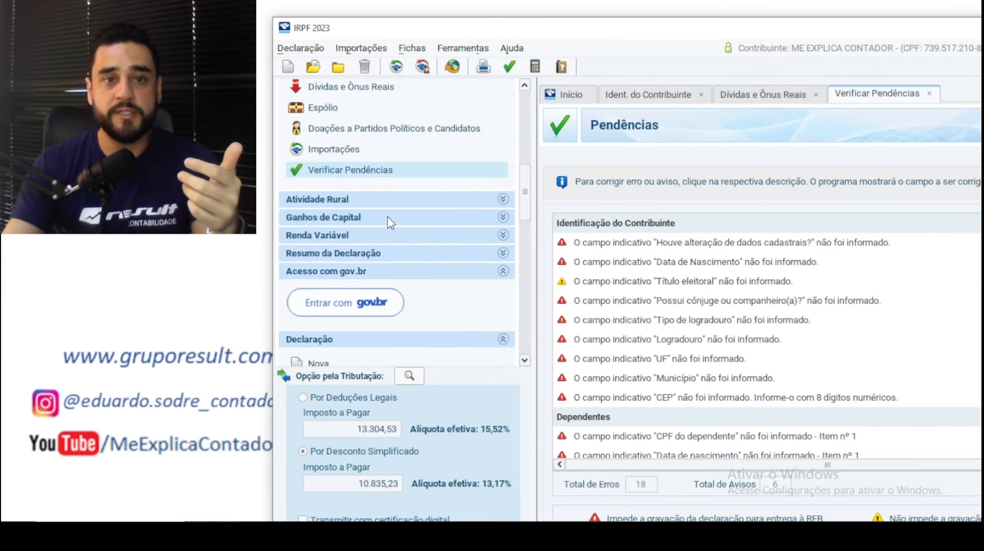
# - Expand Resumo da Declaração, open Cálculo do Imposto and maximize the program window
pyautogui.click(356, 254)
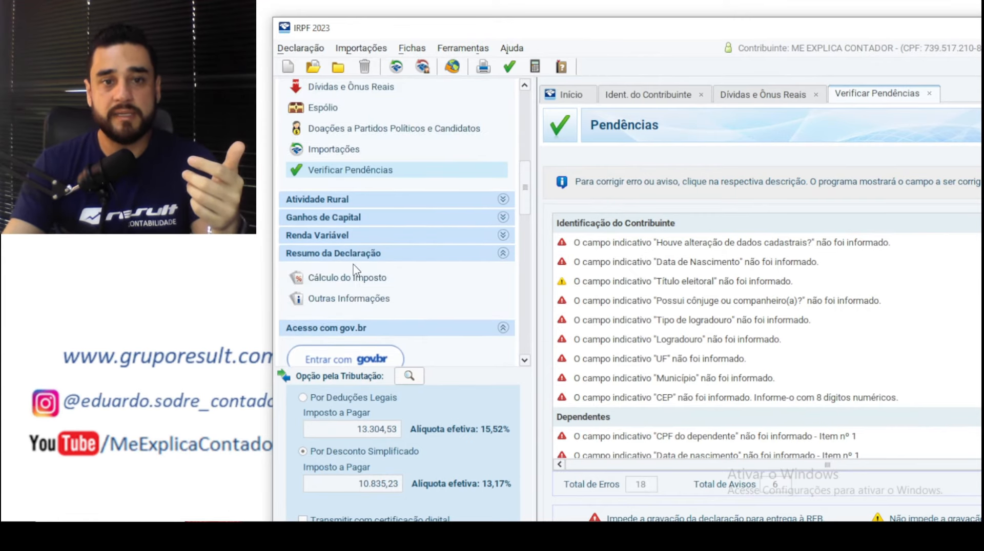
pyautogui.click(356, 280)
pyautogui.doubleClick(900, 29)
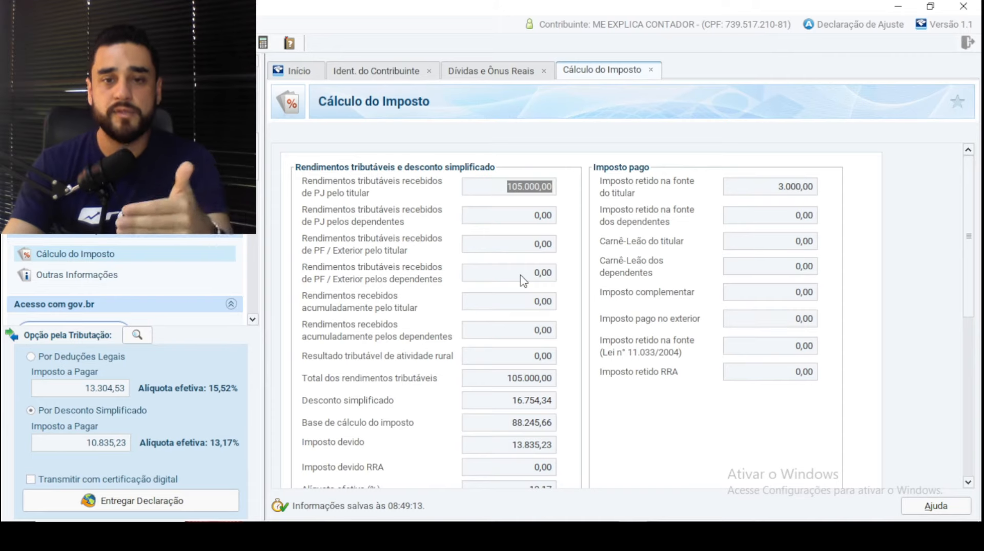
# - Raise Número de quotas for the 10.835,23 tax due, bringing up the installment notice
pyautogui.moveTo(974, 196); pyautogui.dragTo(977, 373)
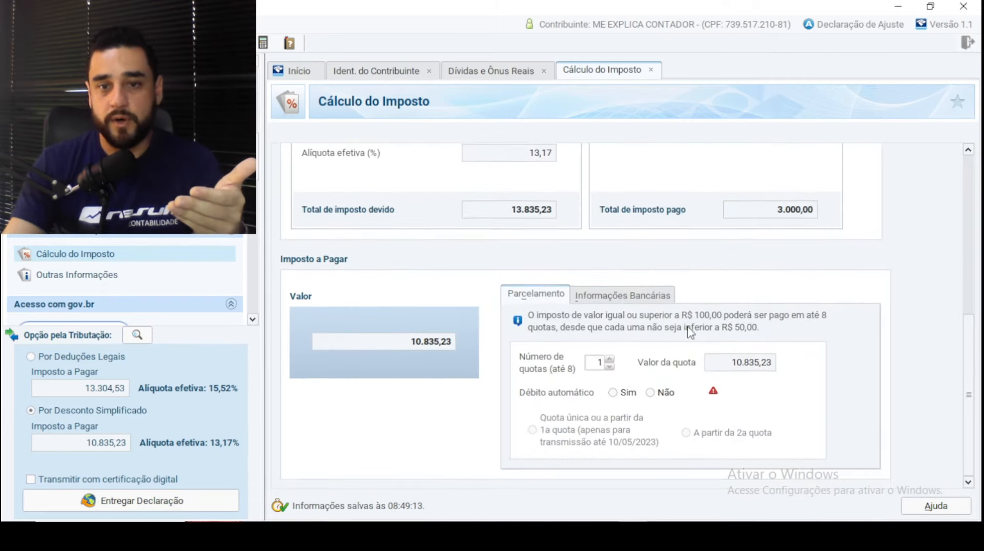
pyautogui.click(610, 359)
pyautogui.click(609, 360)
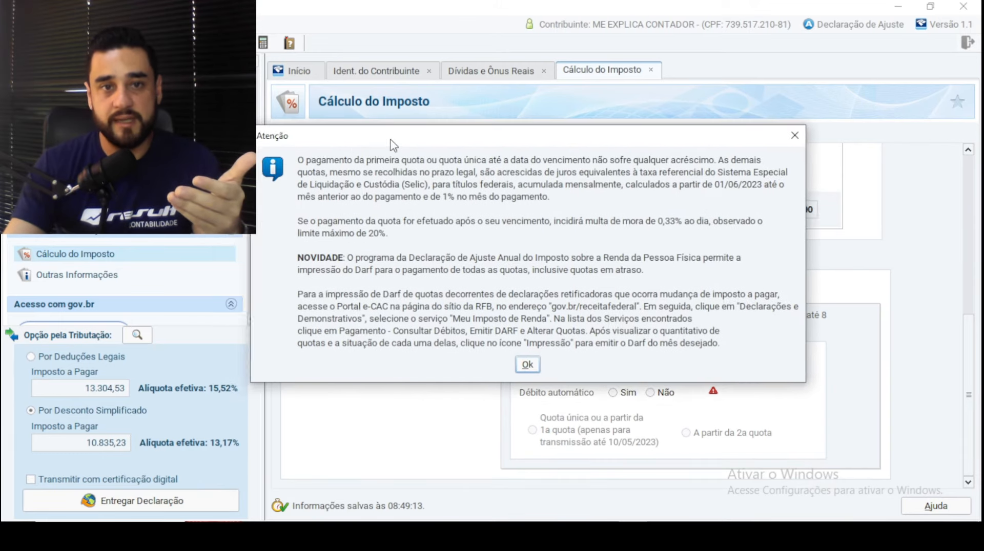
pyautogui.moveTo(354, 145); pyautogui.dragTo(415, 142)
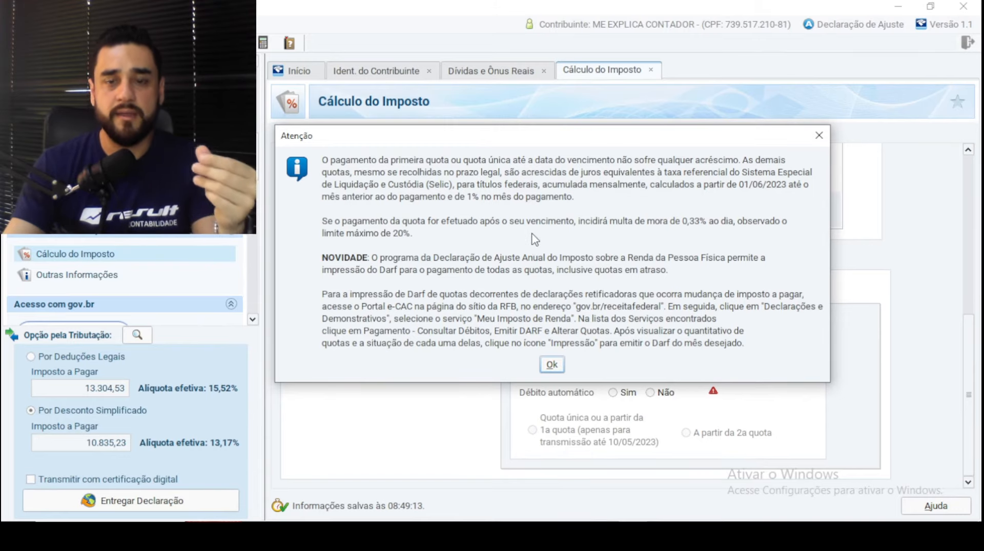
# - Dismiss the notice, set Número de quotas to 8 (1.354,40 each) and choose Sim for Débito automático
pyautogui.click(554, 366)
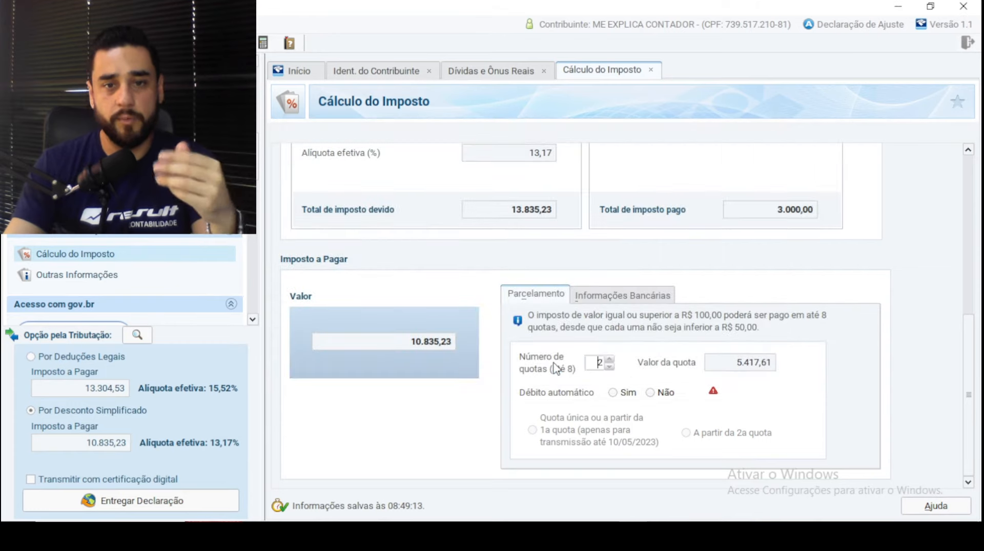
pyautogui.click(609, 360)
pyautogui.click(609, 359)
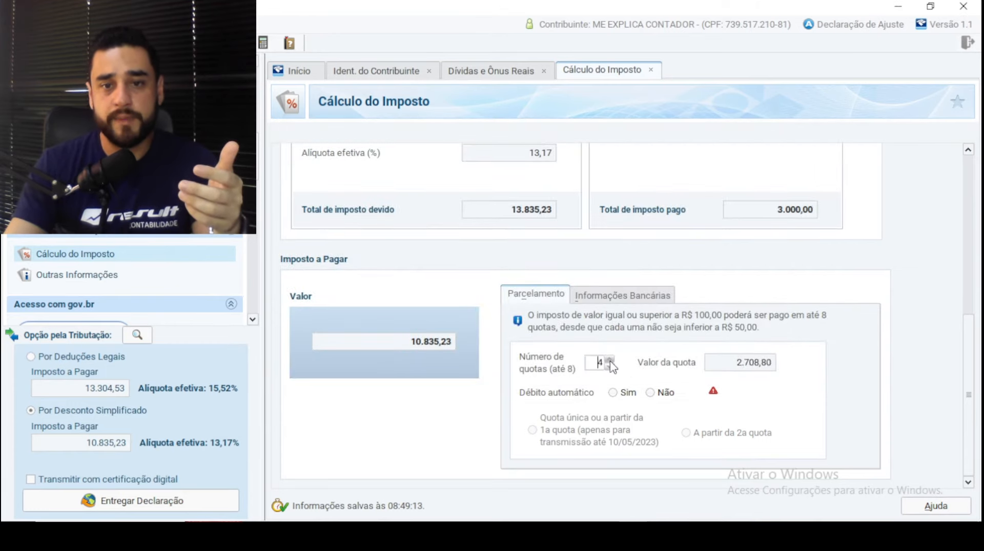
pyautogui.click(609, 359)
pyautogui.click(609, 359)
pyautogui.click(609, 359)
pyautogui.click(610, 360)
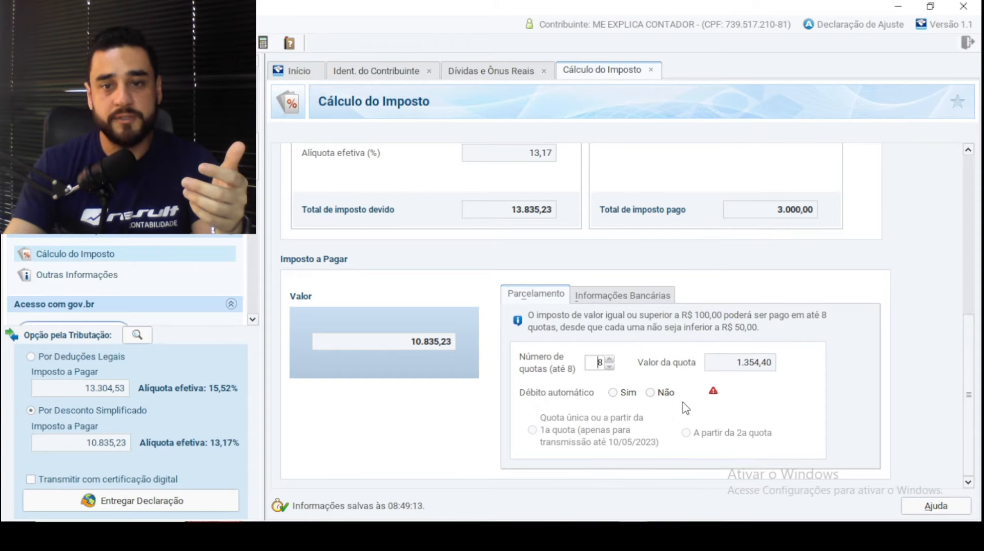
pyautogui.click(614, 393)
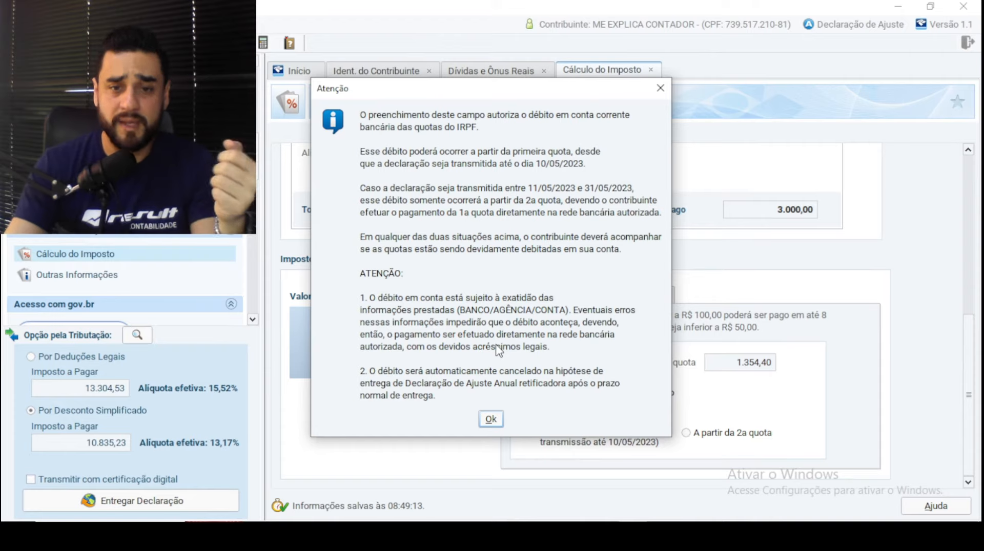
# - Confirm the Atenção notice about débito automático with Ok
pyautogui.click(491, 420)
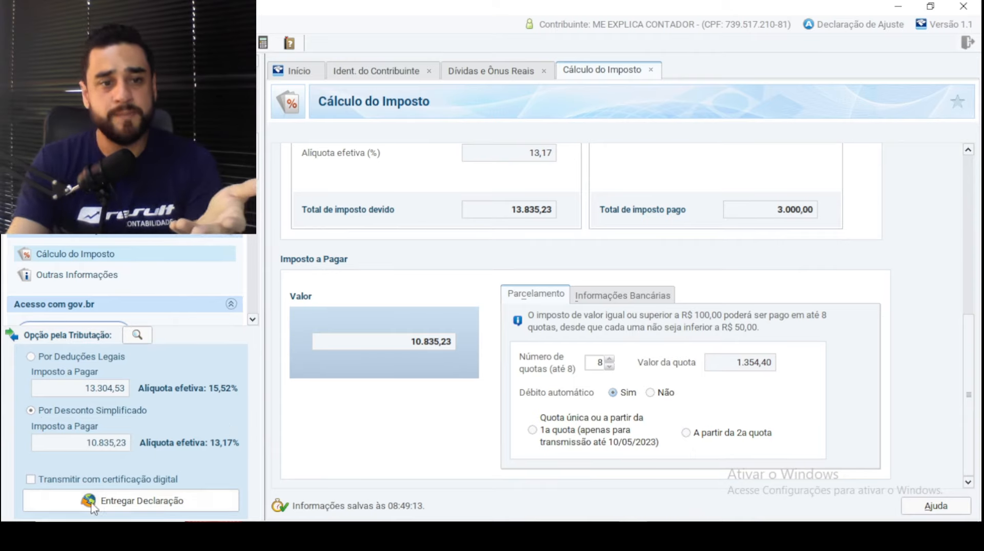
# - Start Entregar Declaração, cancel before entering bank details, and acknowledge 'Entrega cancelada'
pyautogui.click(148, 510)
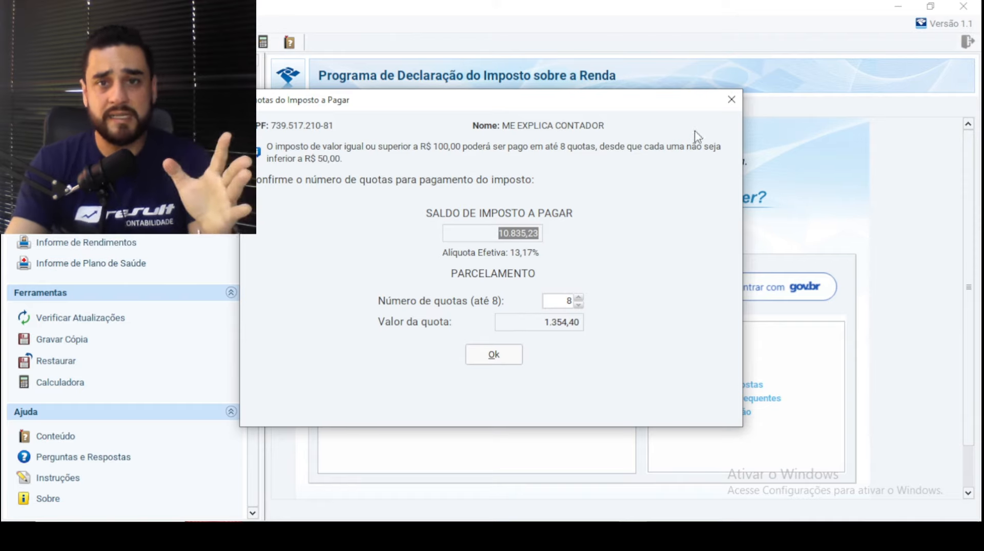
pyautogui.click(731, 99)
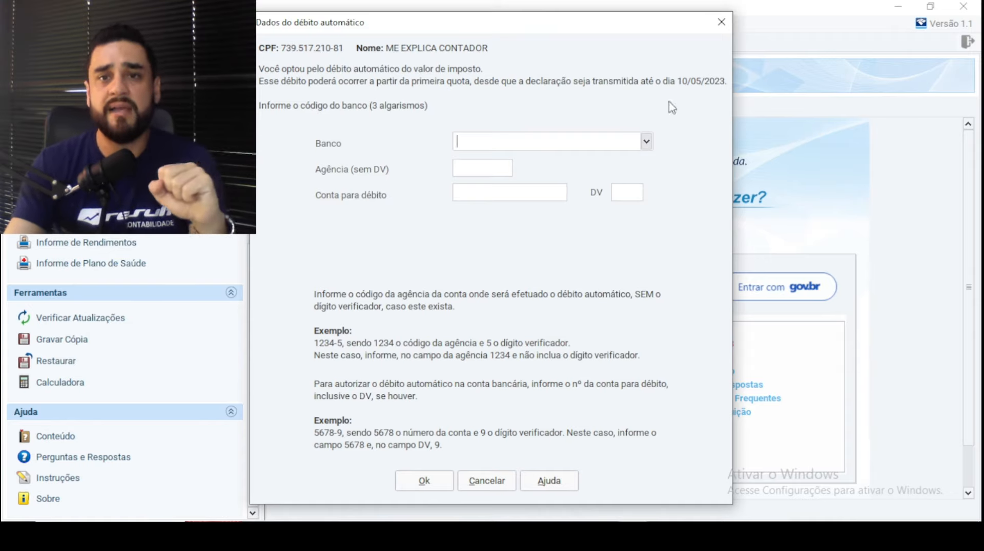
pyautogui.click(721, 22)
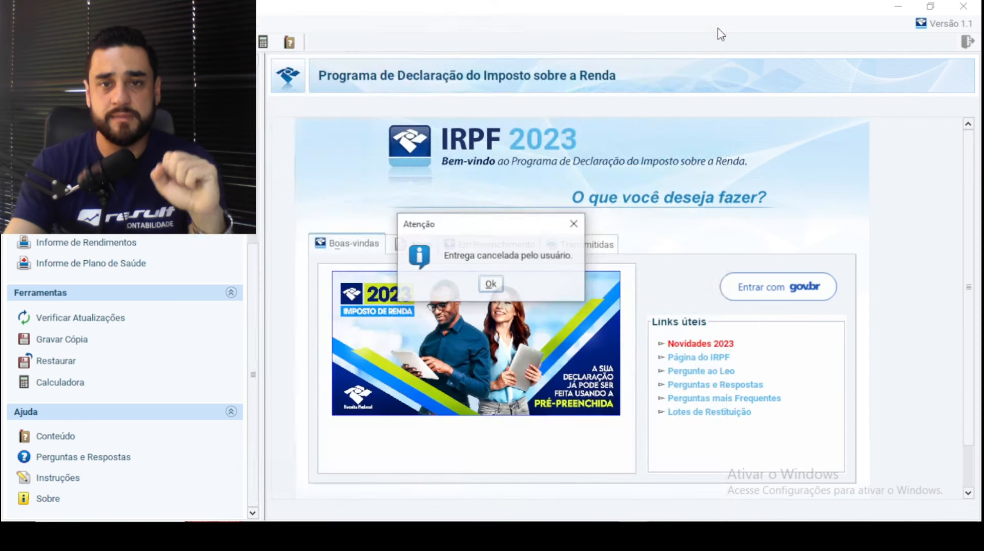
pyautogui.click(490, 285)
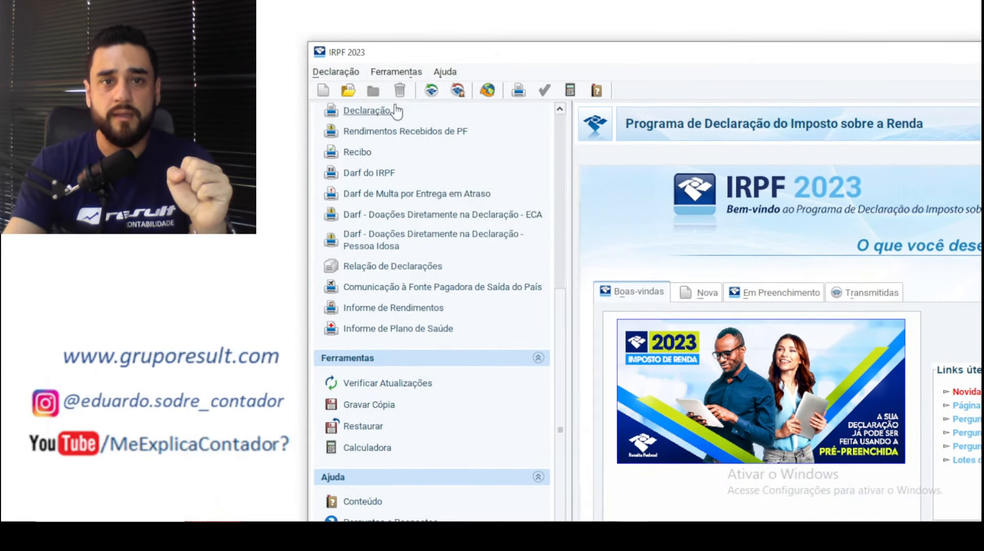
# - View the Cópia de Segurança > Gravar backup dialog, close it unsaved, then open the Nova declaration page
pyautogui.click(381, 73)
pyautogui.moveTo(420, 92)
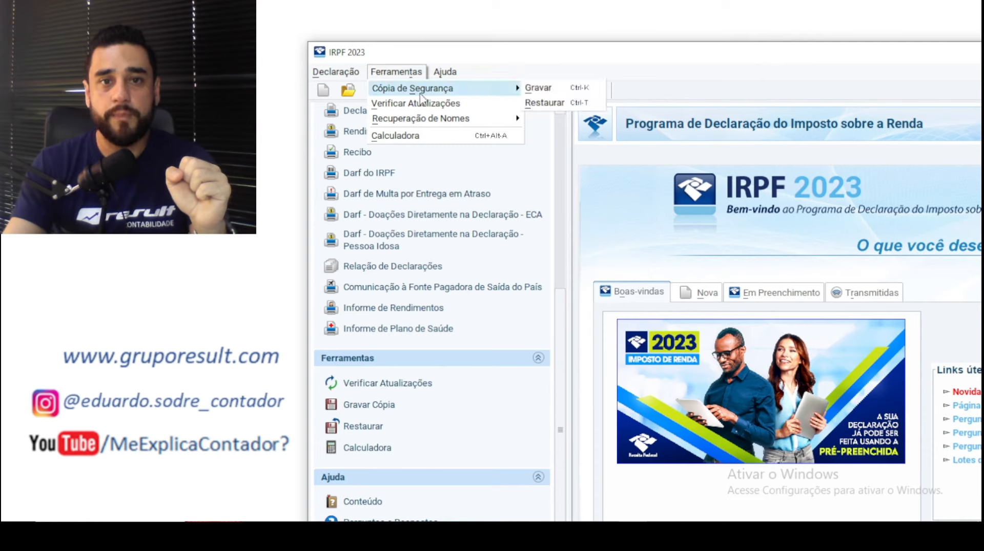
pyautogui.click(545, 89)
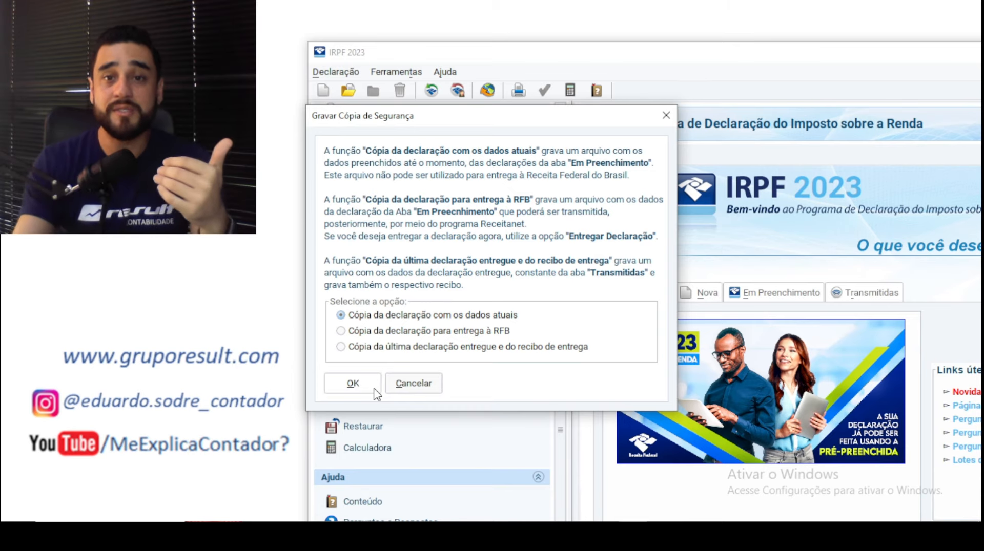
pyautogui.click(666, 115)
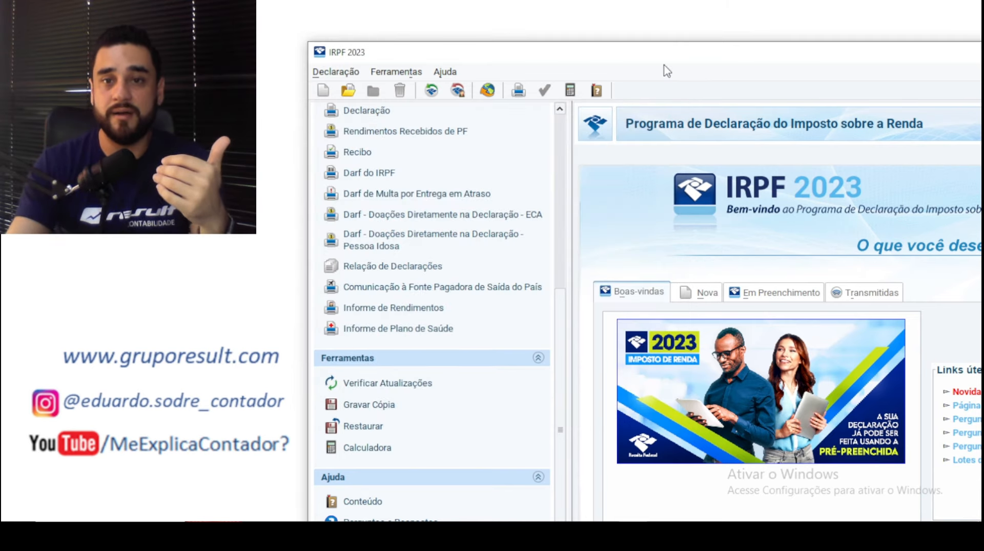
pyautogui.click(695, 293)
# - Resize the window and browse the Ferramentas > Cópia de Segurança and Declaração > Imprimir menus
pyautogui.doubleClick(701, 62)
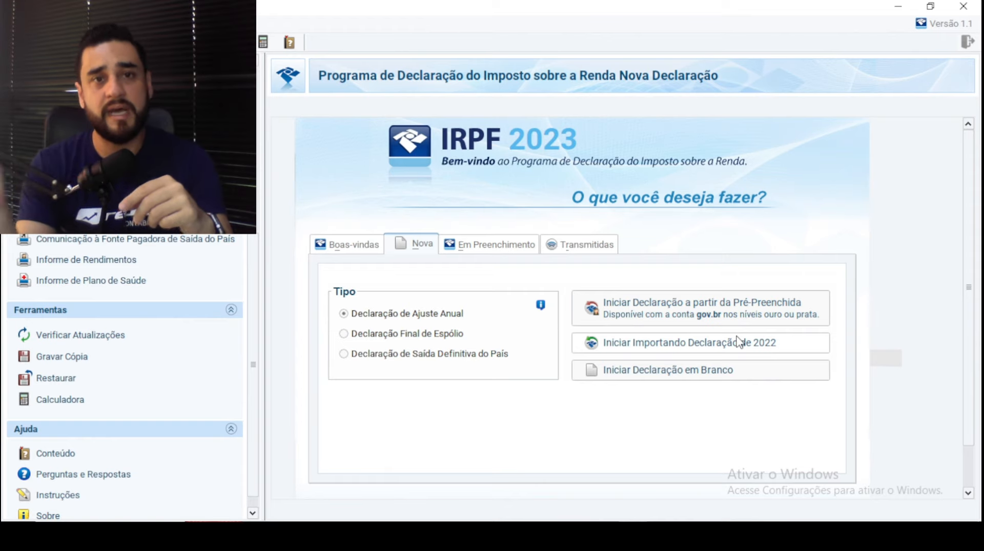
pyautogui.moveTo(457, 12); pyautogui.dragTo(767, 39)
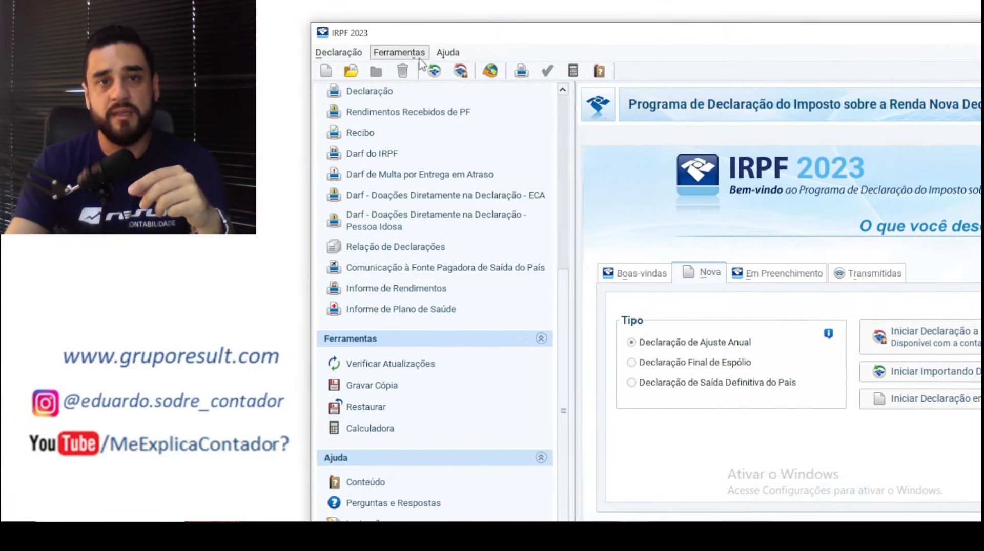
pyautogui.click(399, 52)
pyautogui.moveTo(443, 72)
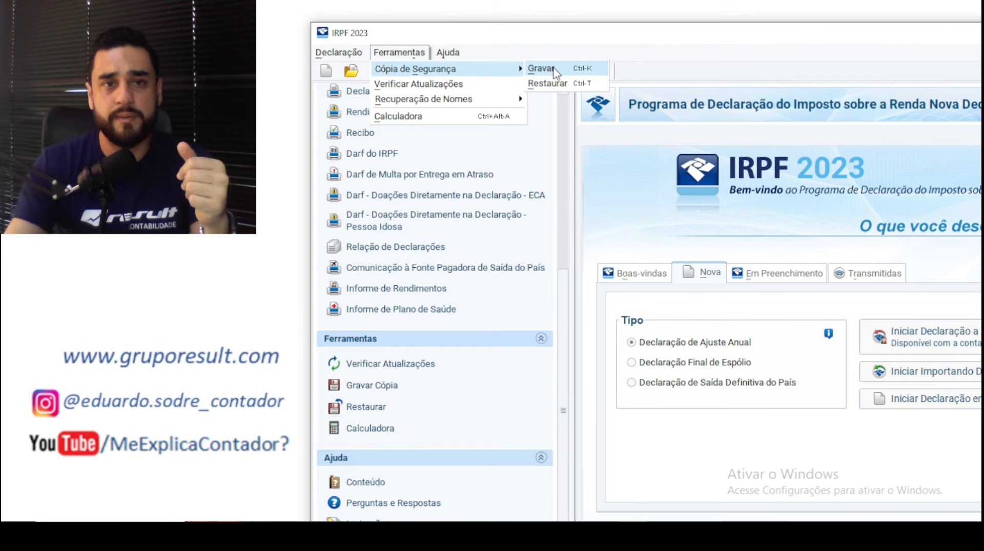
pyautogui.moveTo(347, 61)
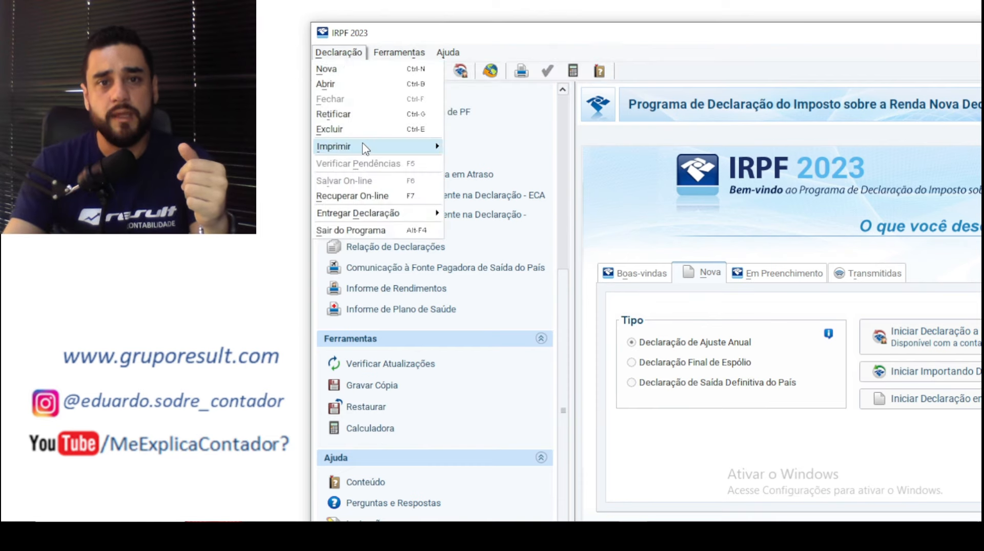
pyautogui.moveTo(366, 147)
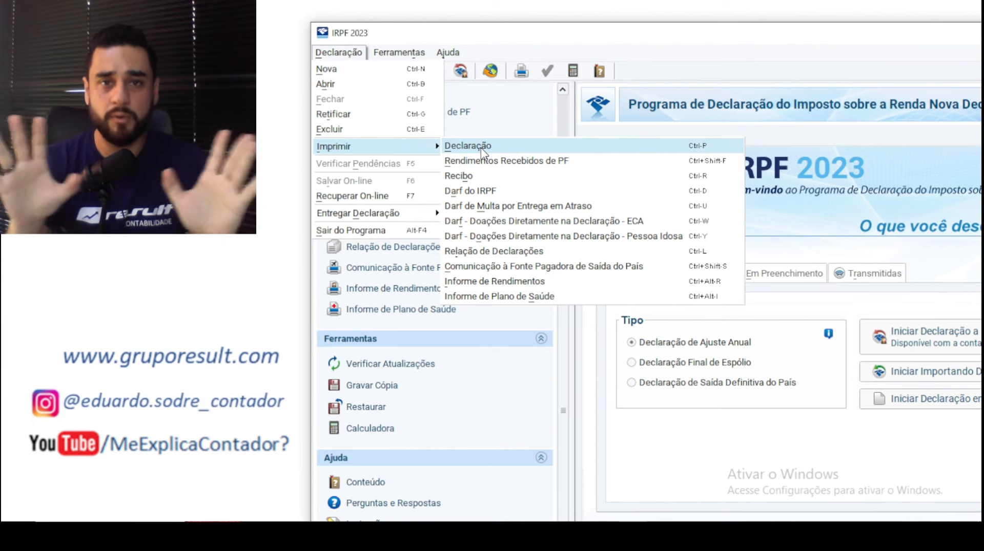
pyautogui.doubleClick(610, 34)
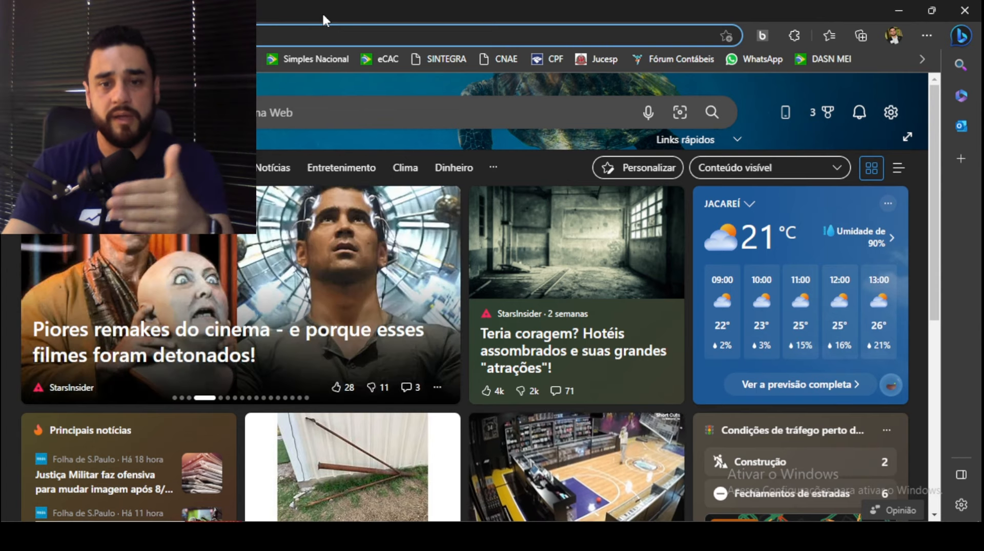
# - Open the eCAC bookmark and review how to generate an access code, including its creation form
pyautogui.click(387, 62)
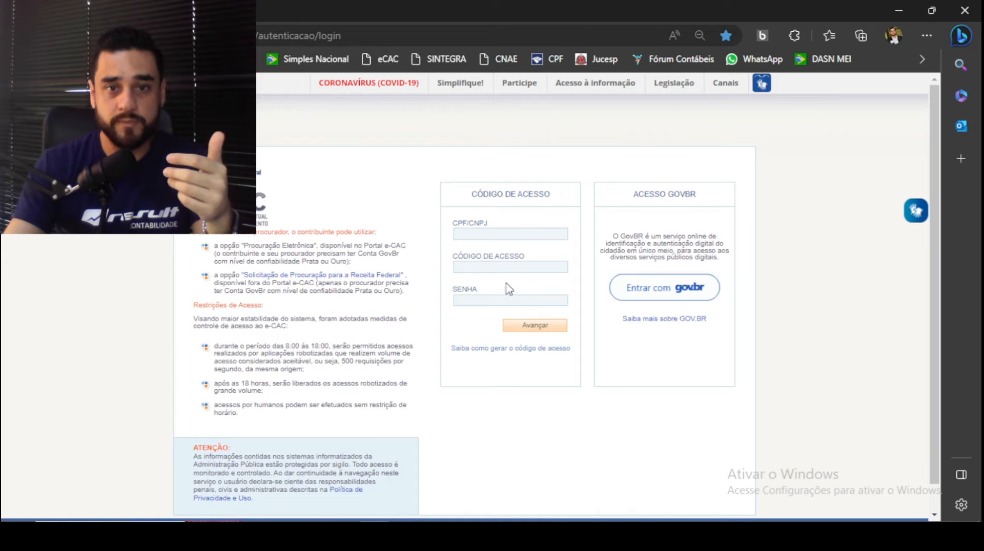
pyautogui.click(523, 352)
pyautogui.scroll(-10, 426, 235)
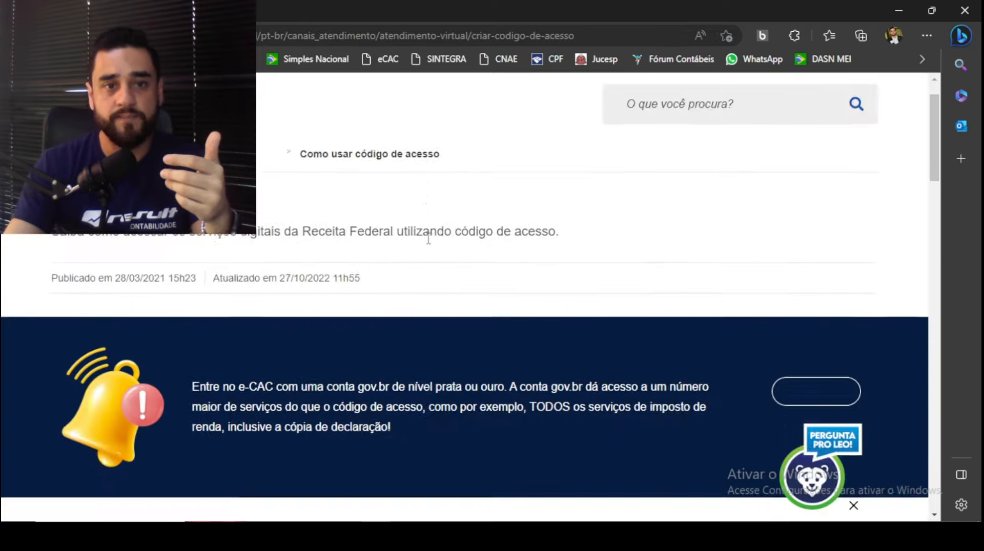
pyautogui.click(352, 332)
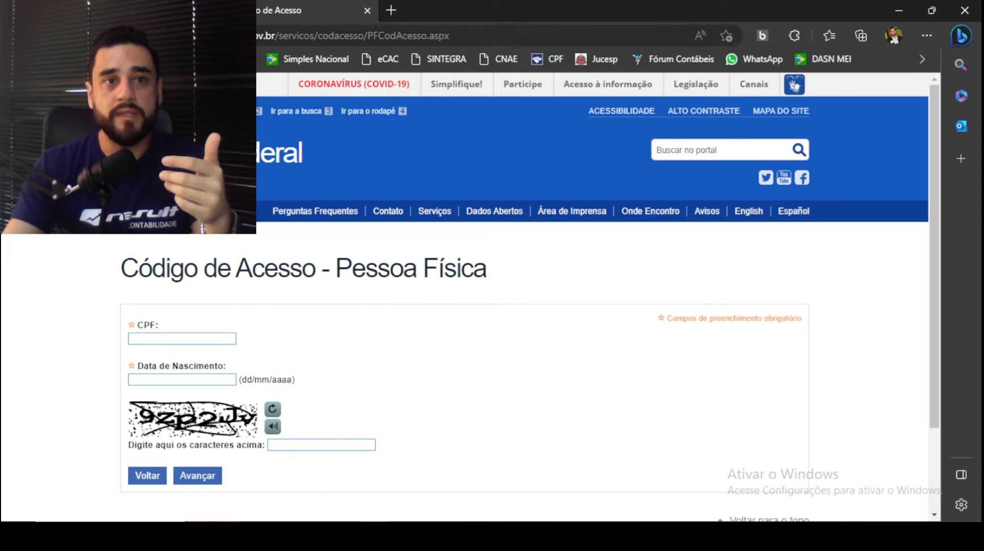
pyautogui.click(128, 10)
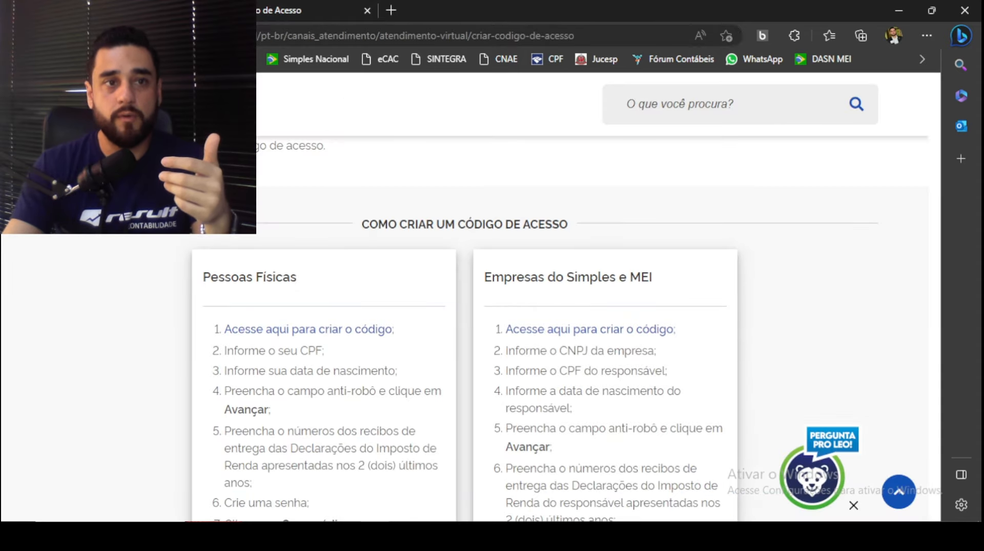
# - Return to the e-CAC login page and choose Entrar com gov.br
pyautogui.click(16, 36)
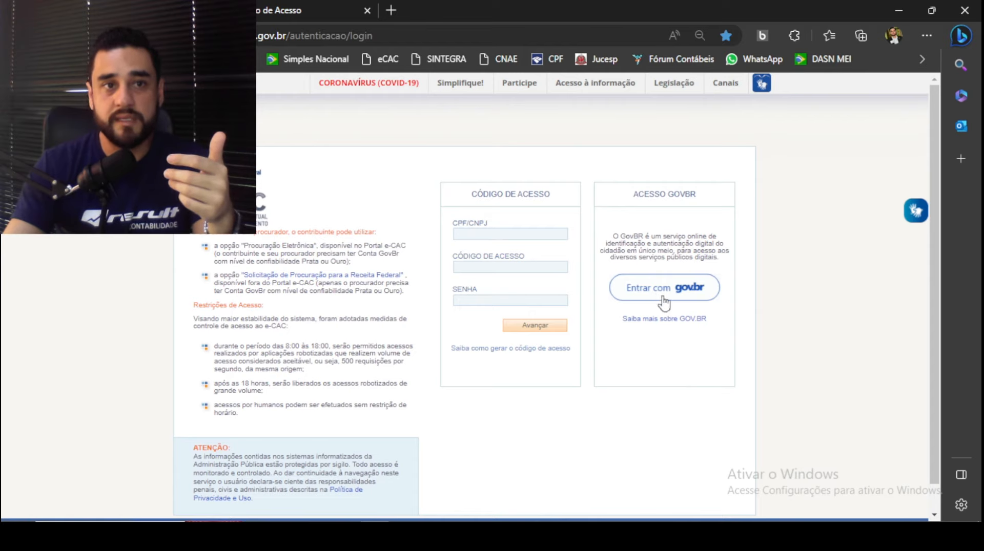
pyautogui.click(660, 302)
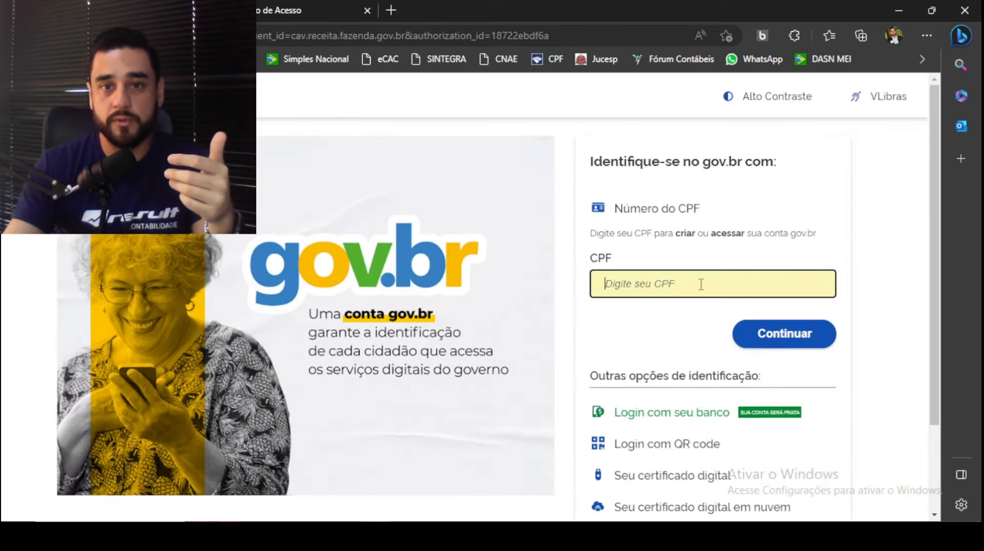
pyautogui.scroll(-2, 674, 359)
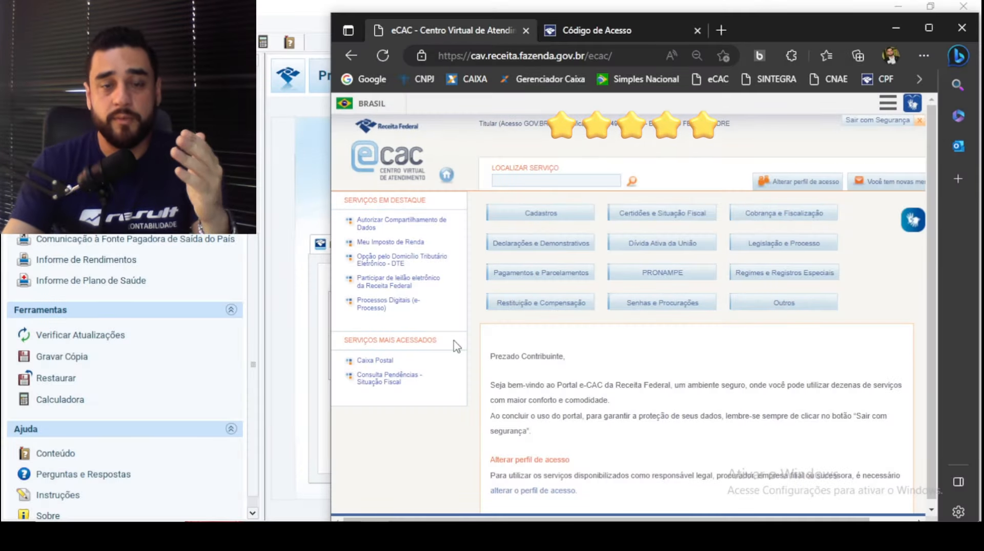
# - Open Meu Imposto de Renda from Serviços em Destaque to list the IRPF declarations
pyautogui.click(390, 243)
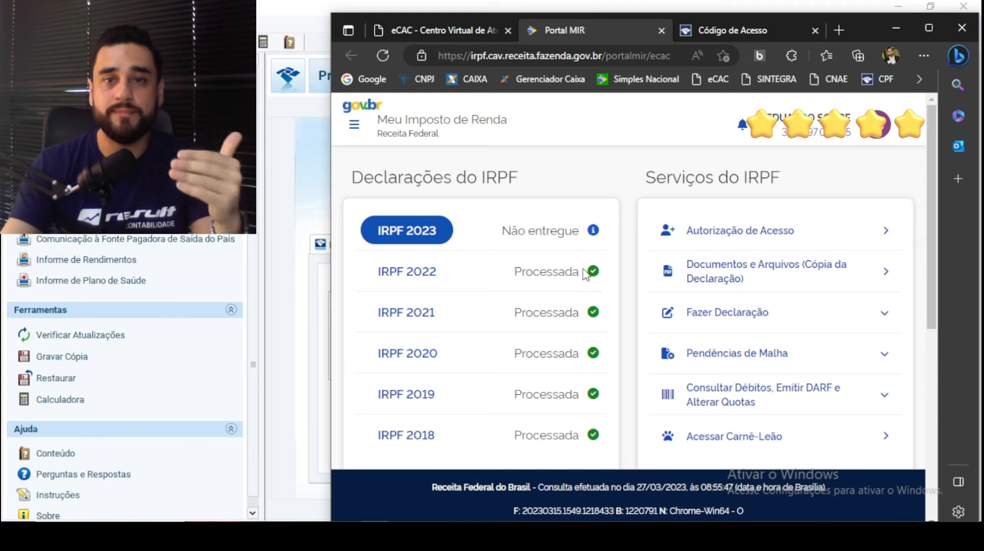
# - Minimize the Edge browser to bring the IRPF 2023 program back into view
pyautogui.click(891, 30)
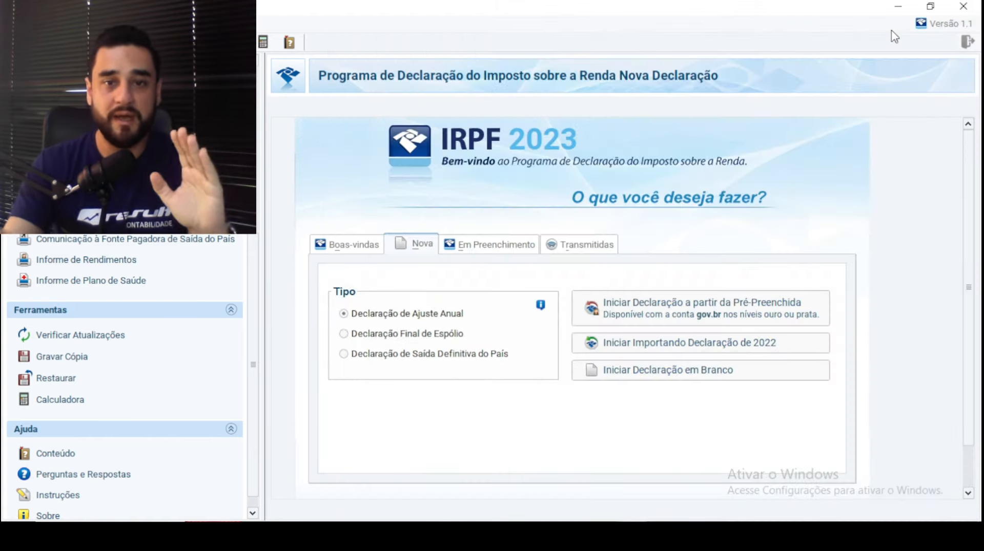